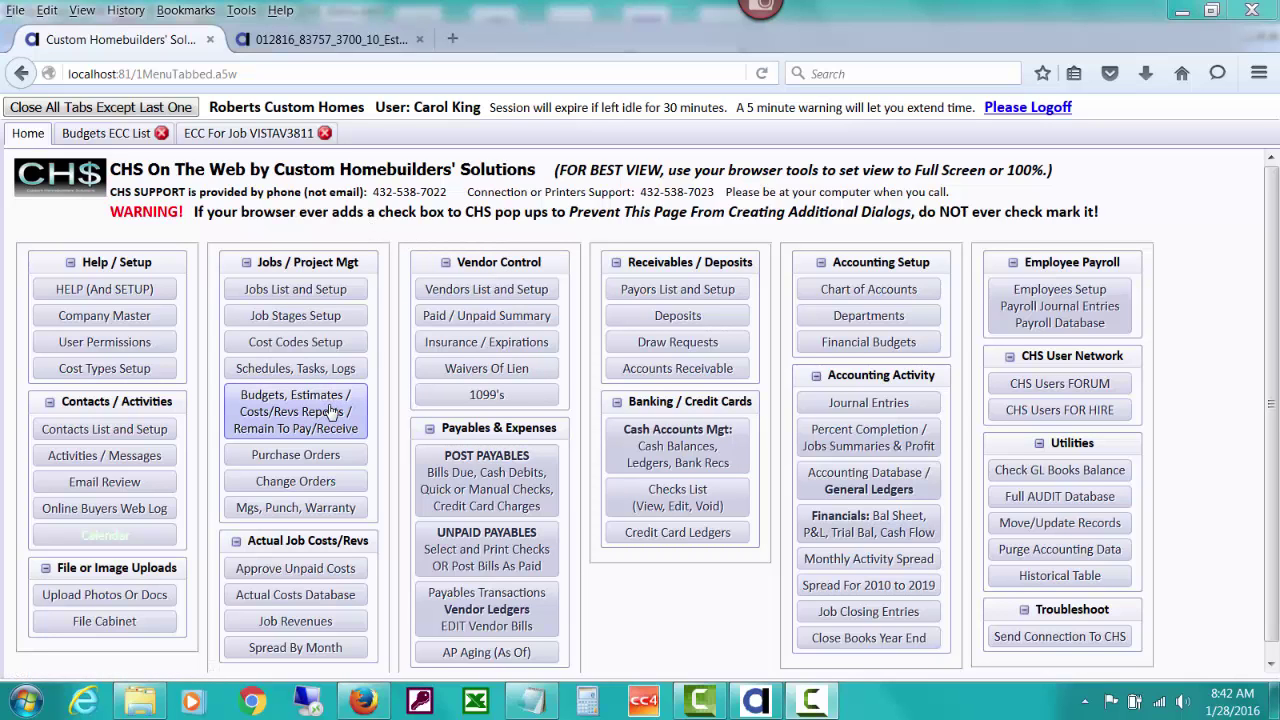
- From the job budgets list, browse the ECC and job cost help topics, and read the help document on open jobs' revised profit
left_click(105, 133)
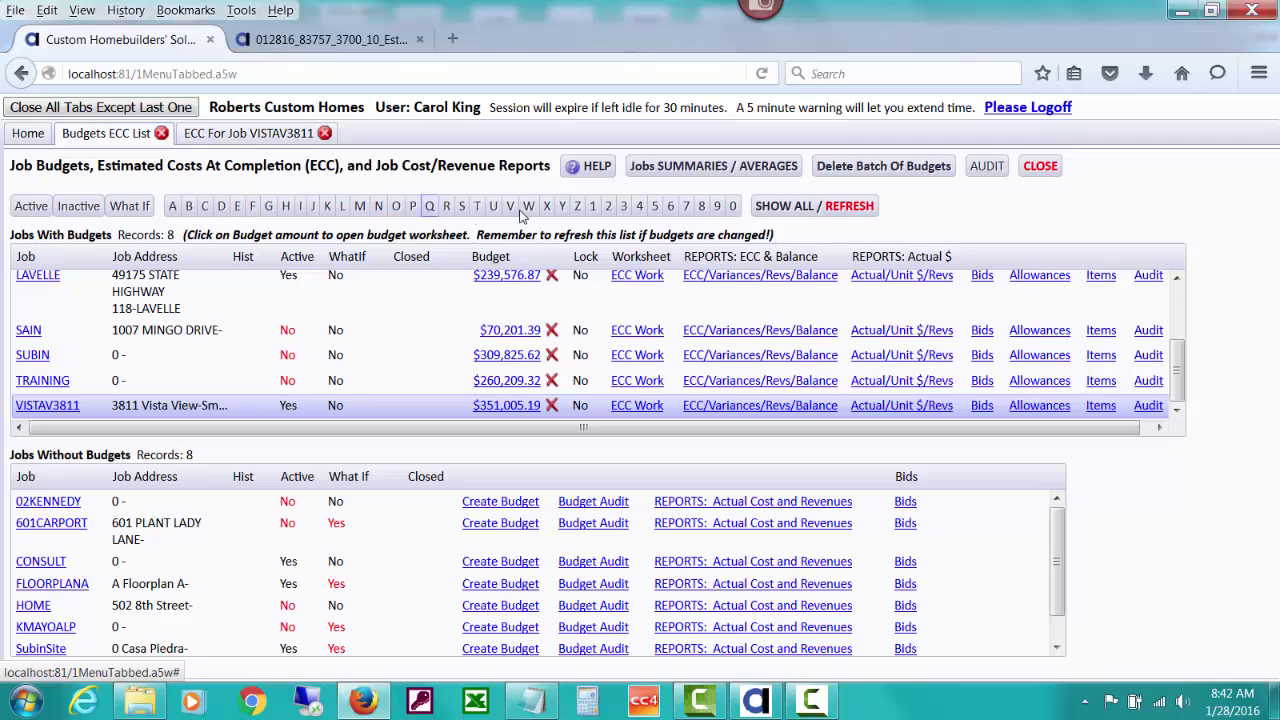
left_click(603, 166)
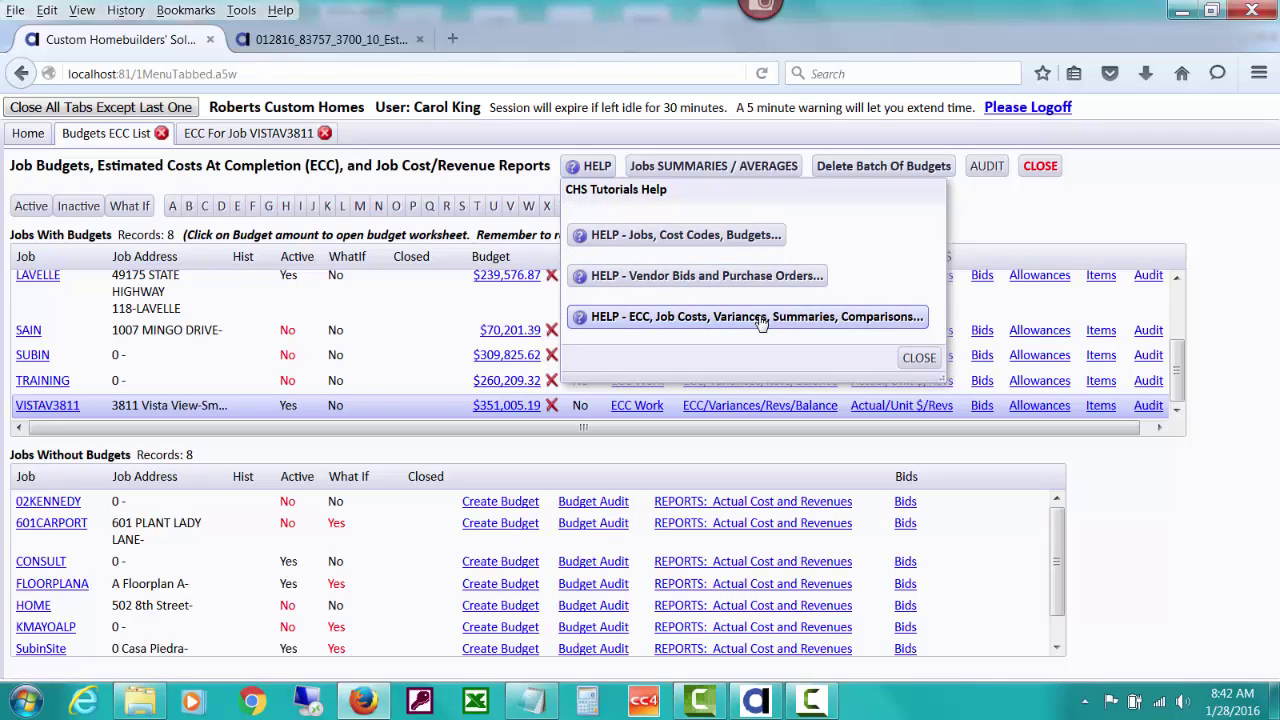
left_click(808, 318)
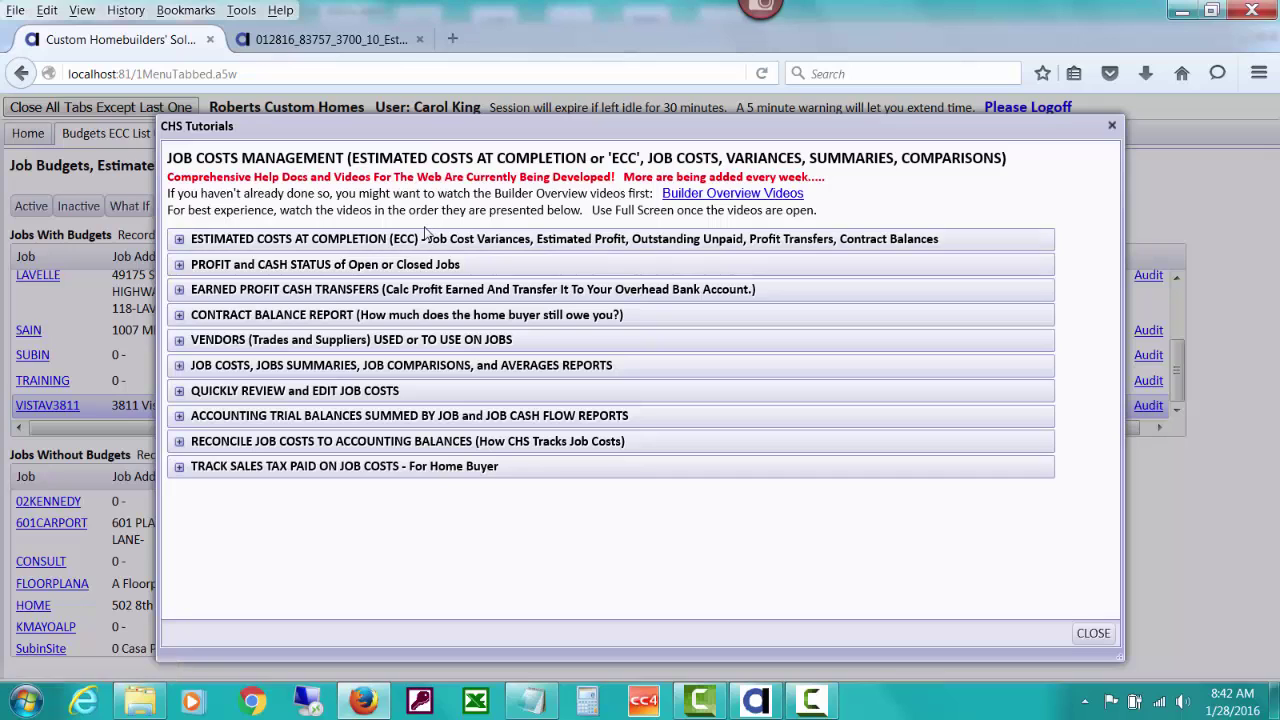
left_click(312, 268)
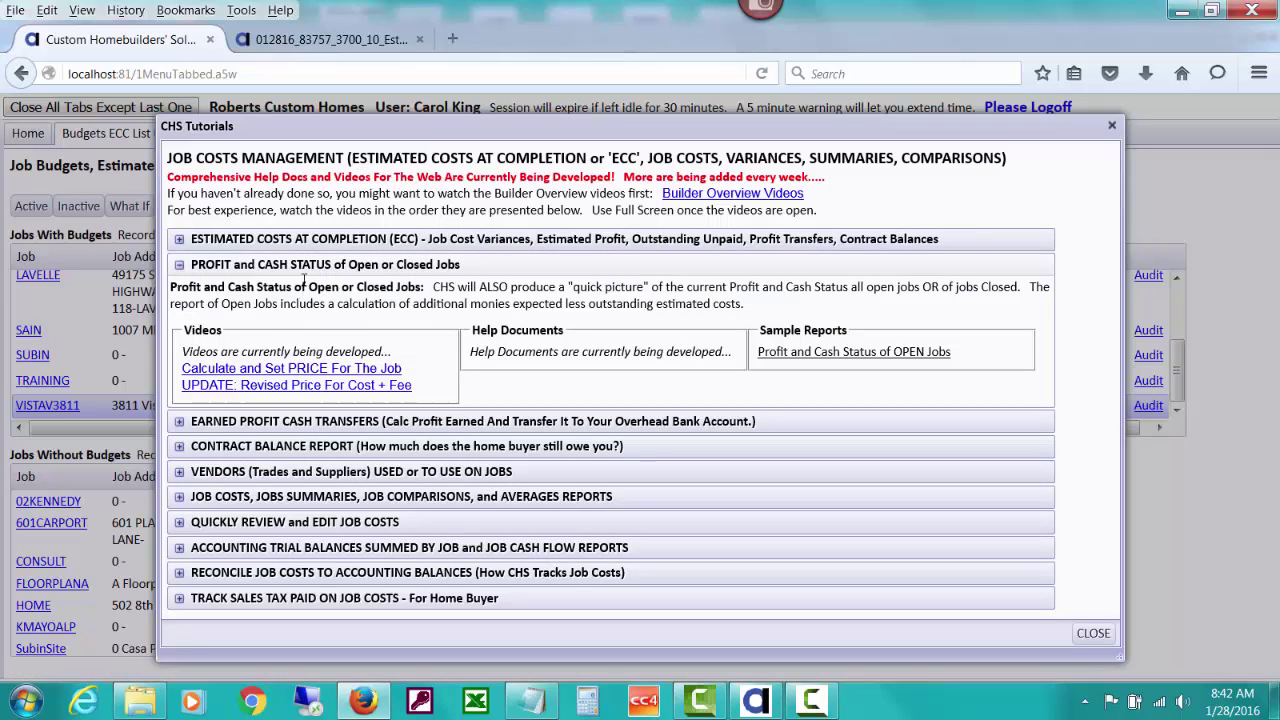
left_click(575, 246)
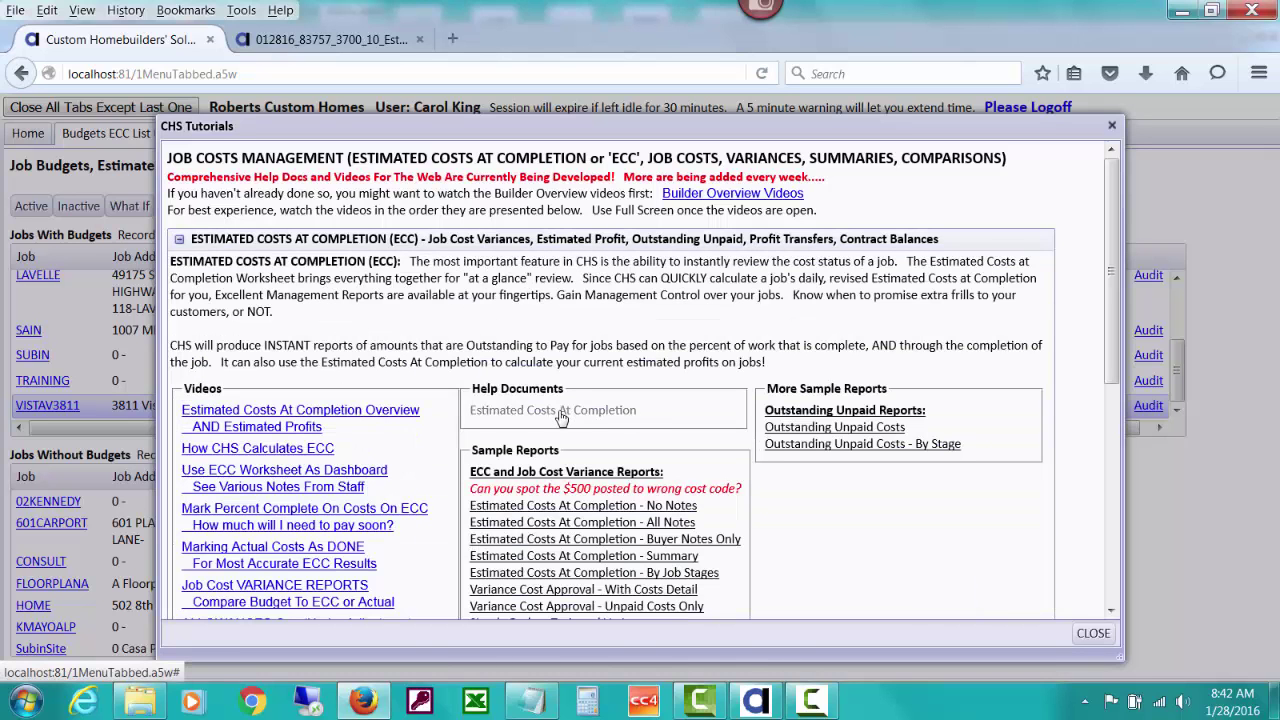
left_click(1093, 635)
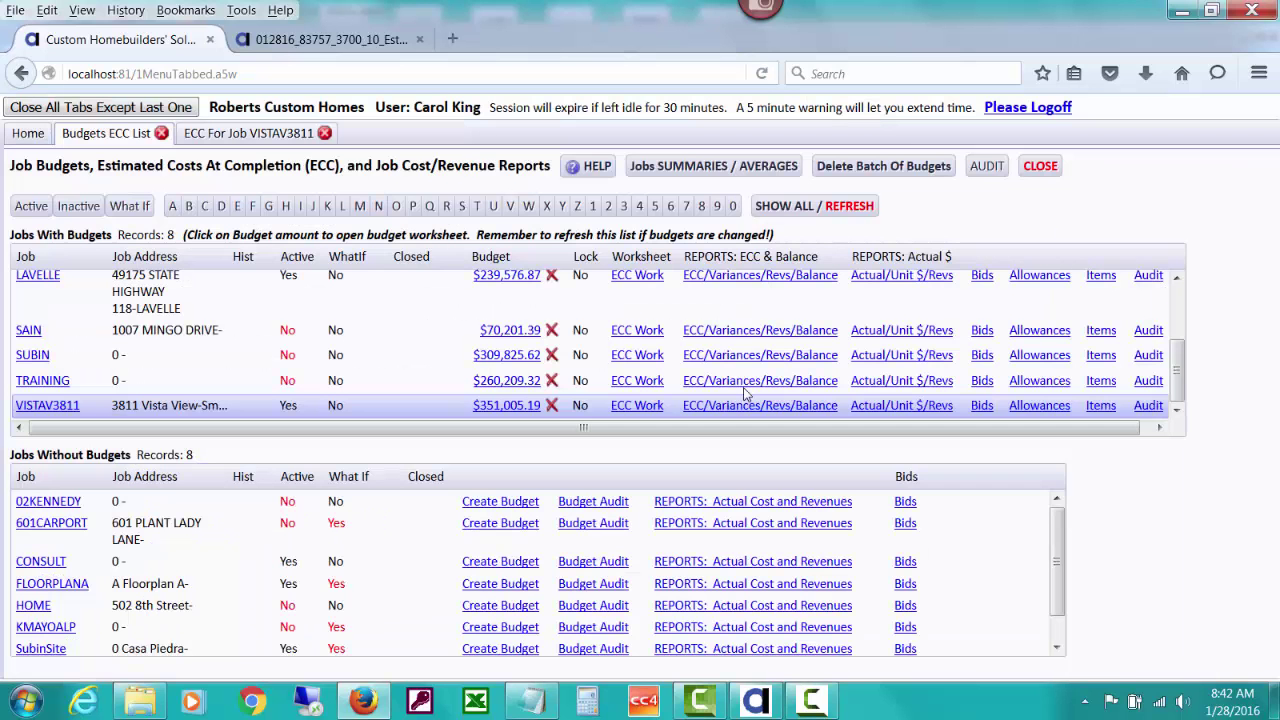
left_click(372, 40)
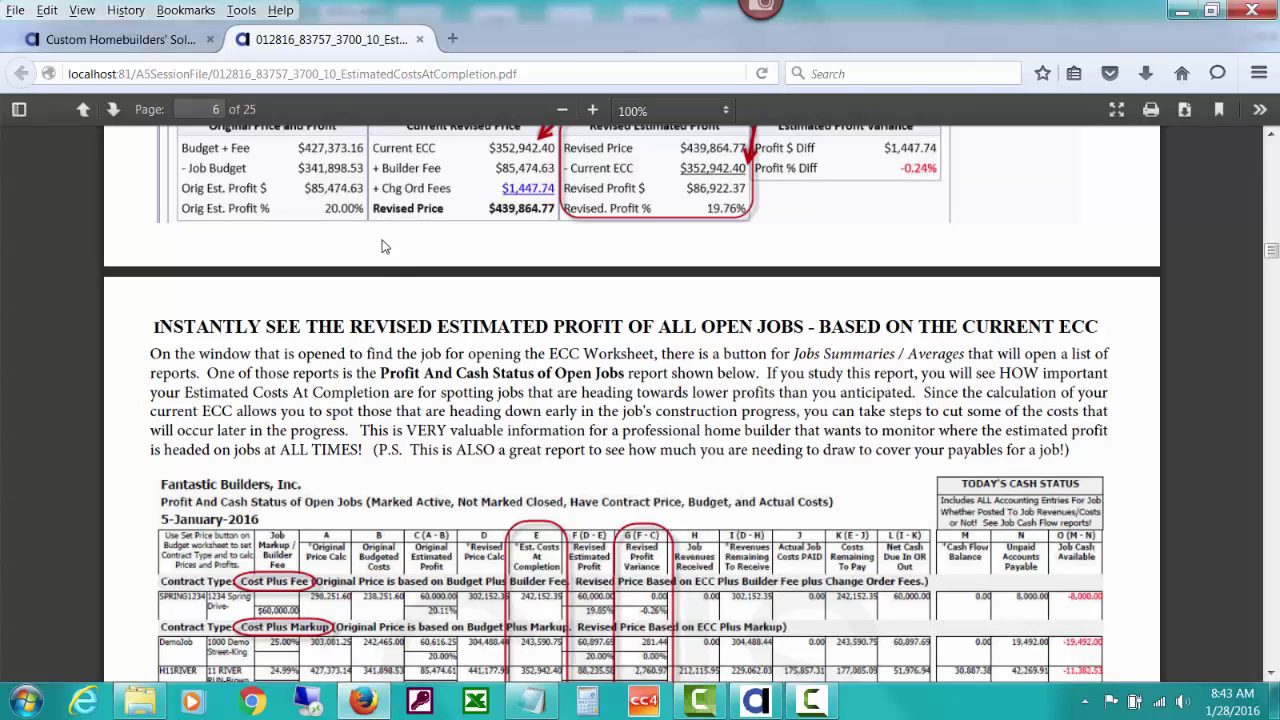
left_click(186, 42)
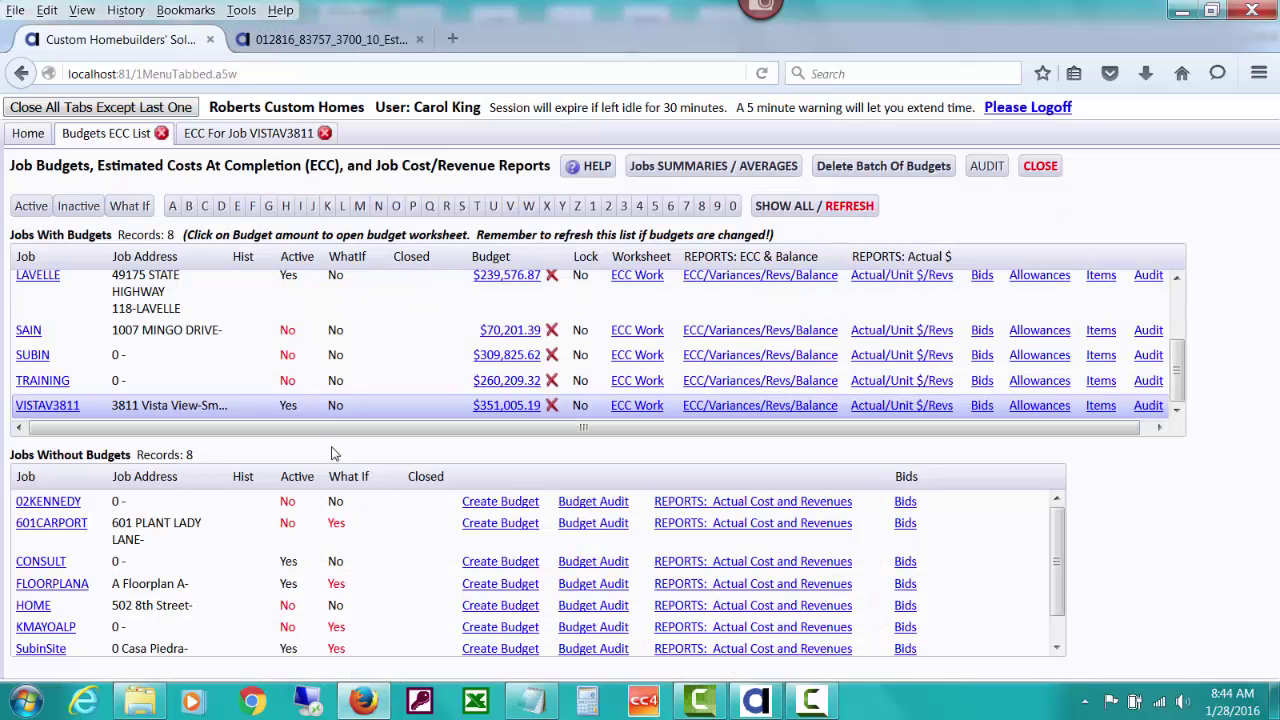
- Run the Profit and Cash Status of OPEN Jobs report, review its footnotes and all columns through Today's Cash Status, and close it
left_click(688, 172)
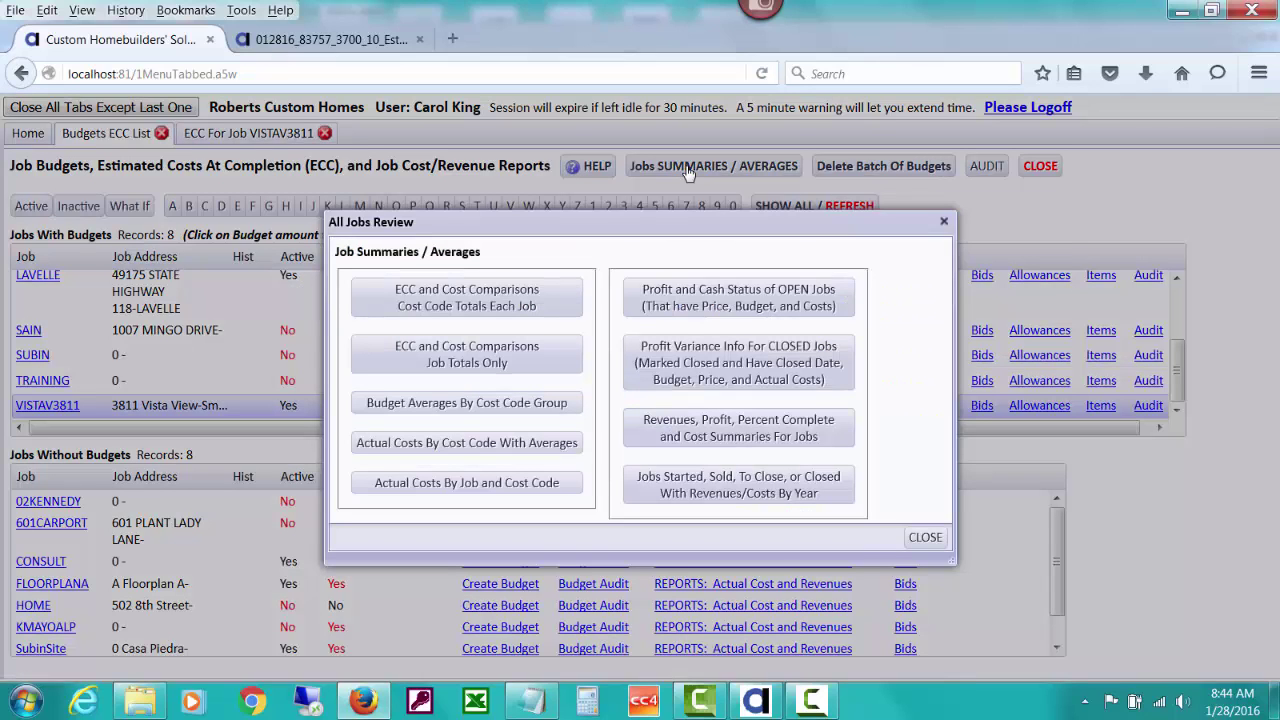
left_click(695, 302)
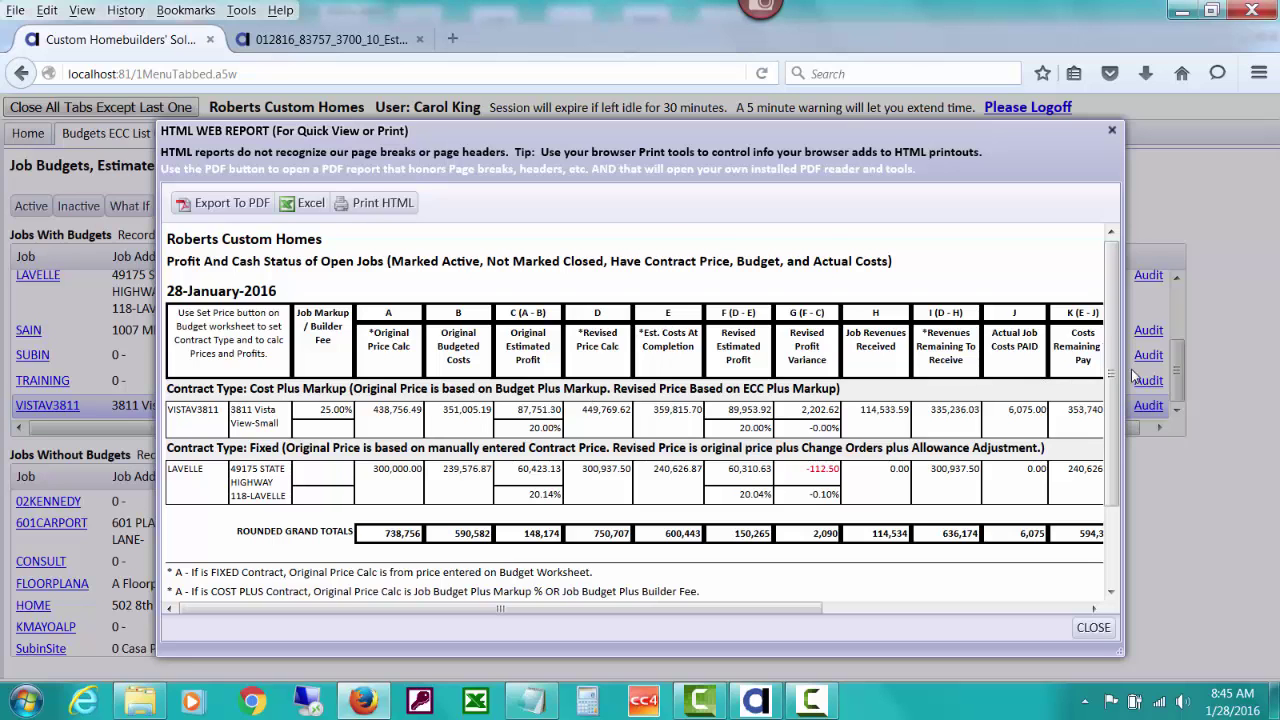
scroll(1118, 405, "down", 1)
scroll(1120, 410, "down", 1)
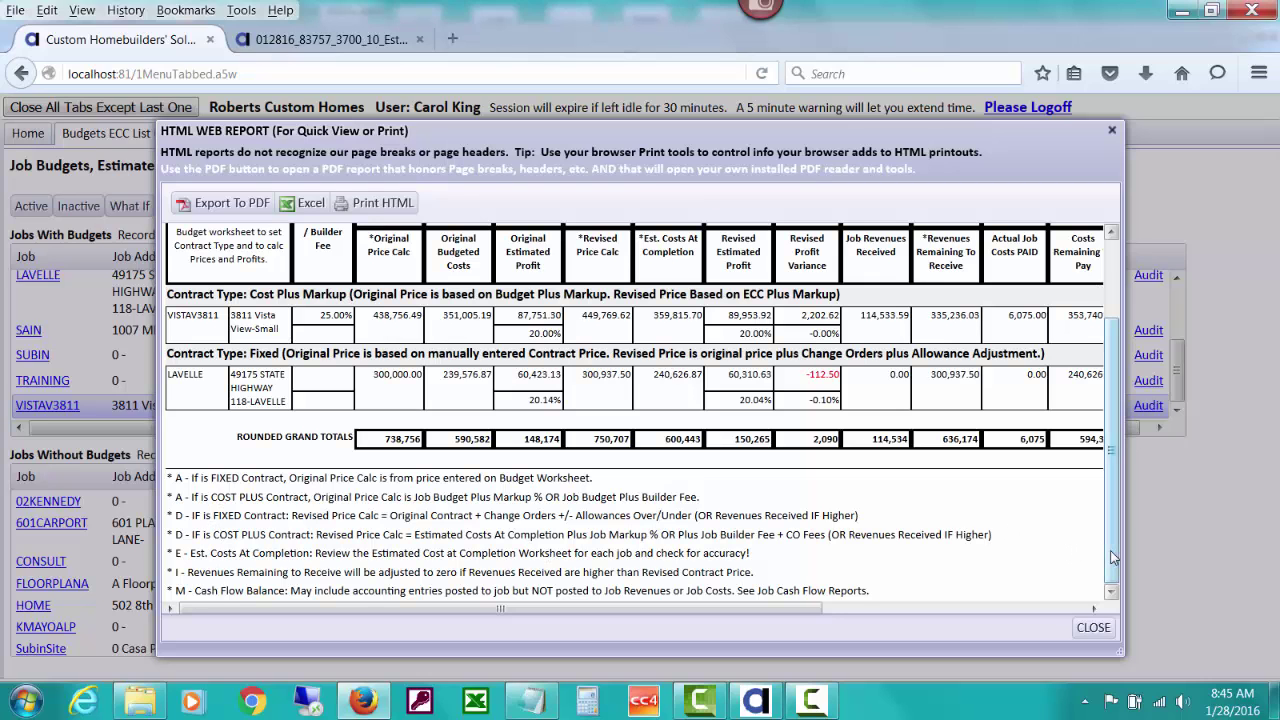
scroll(1107, 468, "up", 2)
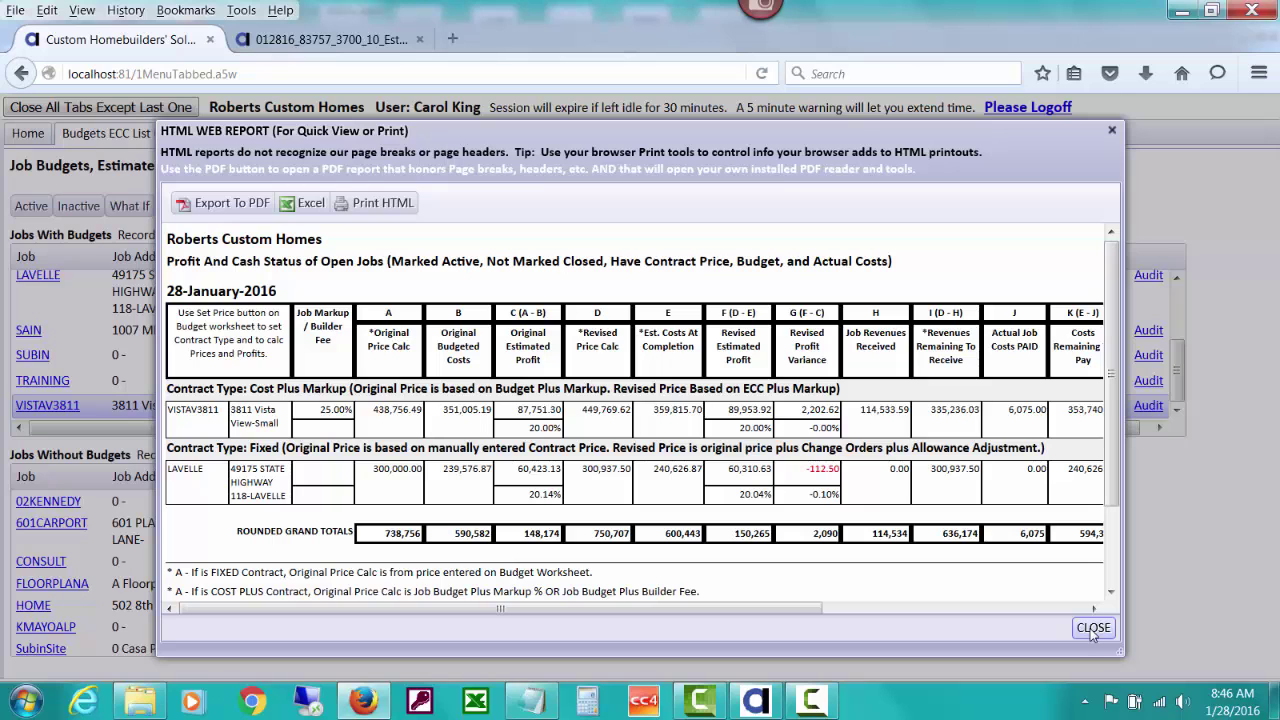
left_click_drag(790, 608, 981, 597)
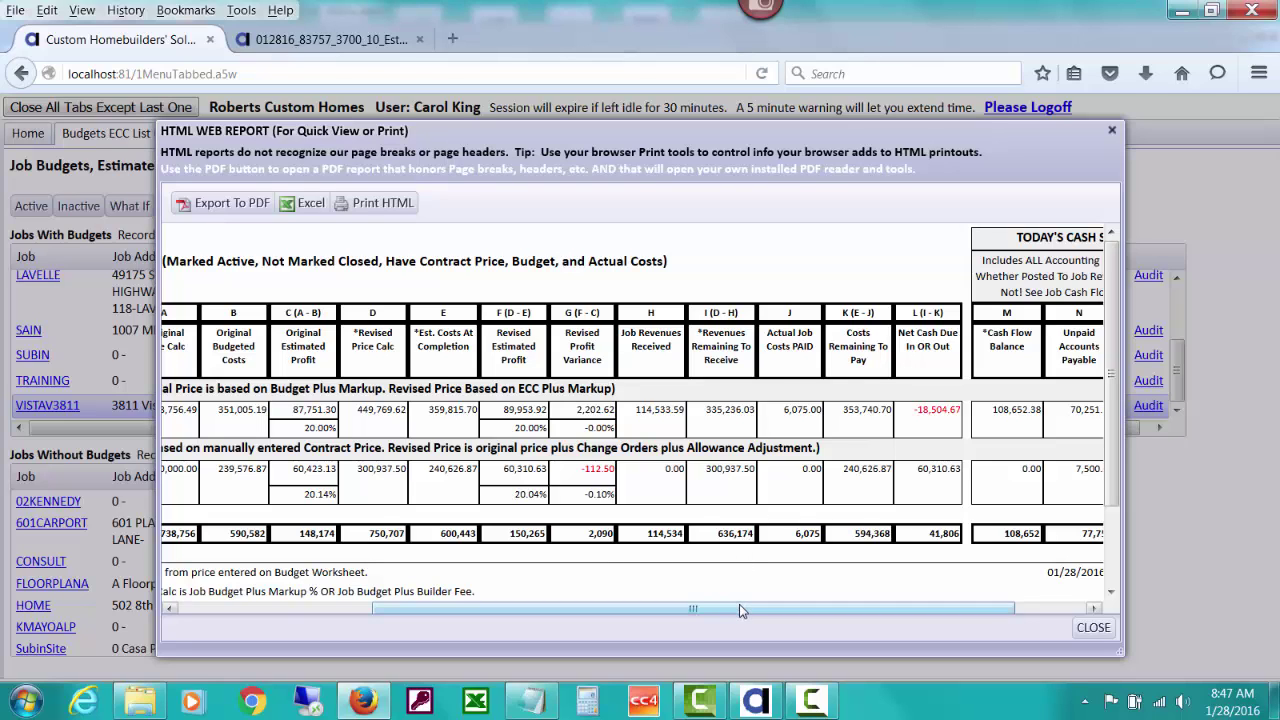
left_click_drag(769, 610, 839, 611)
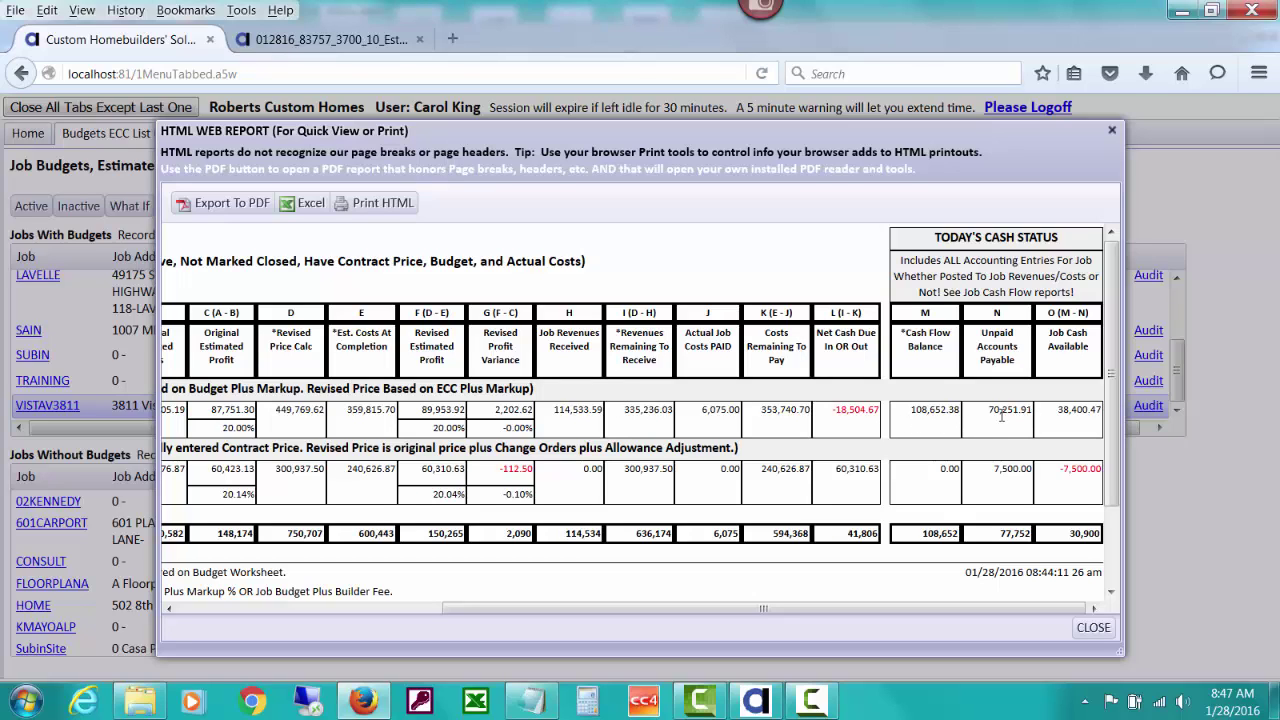
left_click(1094, 628)
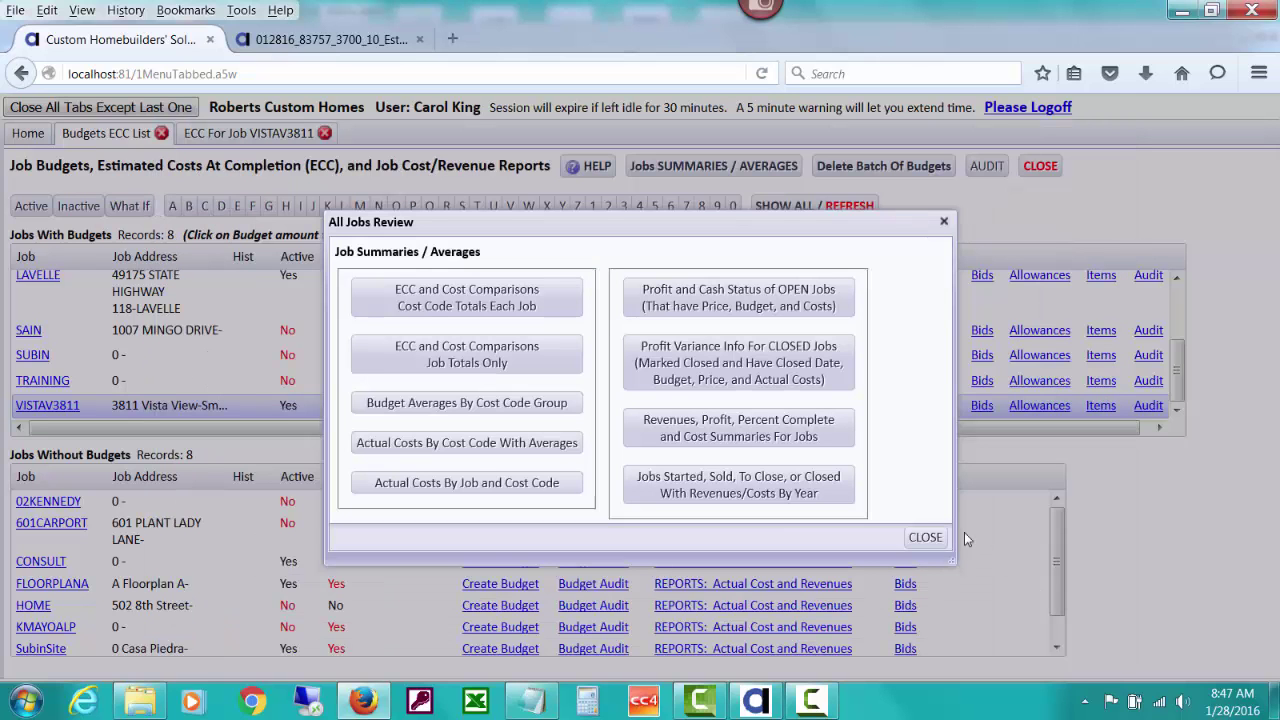
left_click(928, 538)
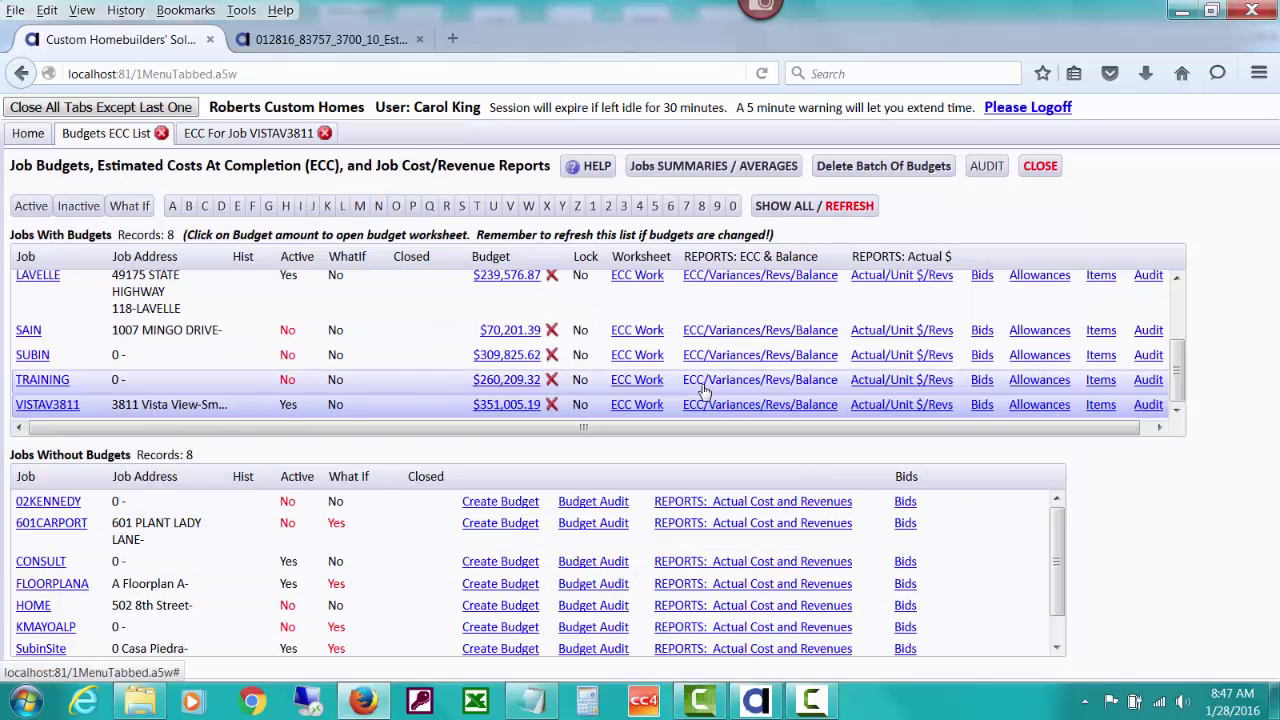
- View the price and profit calculations for job VISTAV3811, and read the explanation of gross profit versus markup
left_click(250, 134)
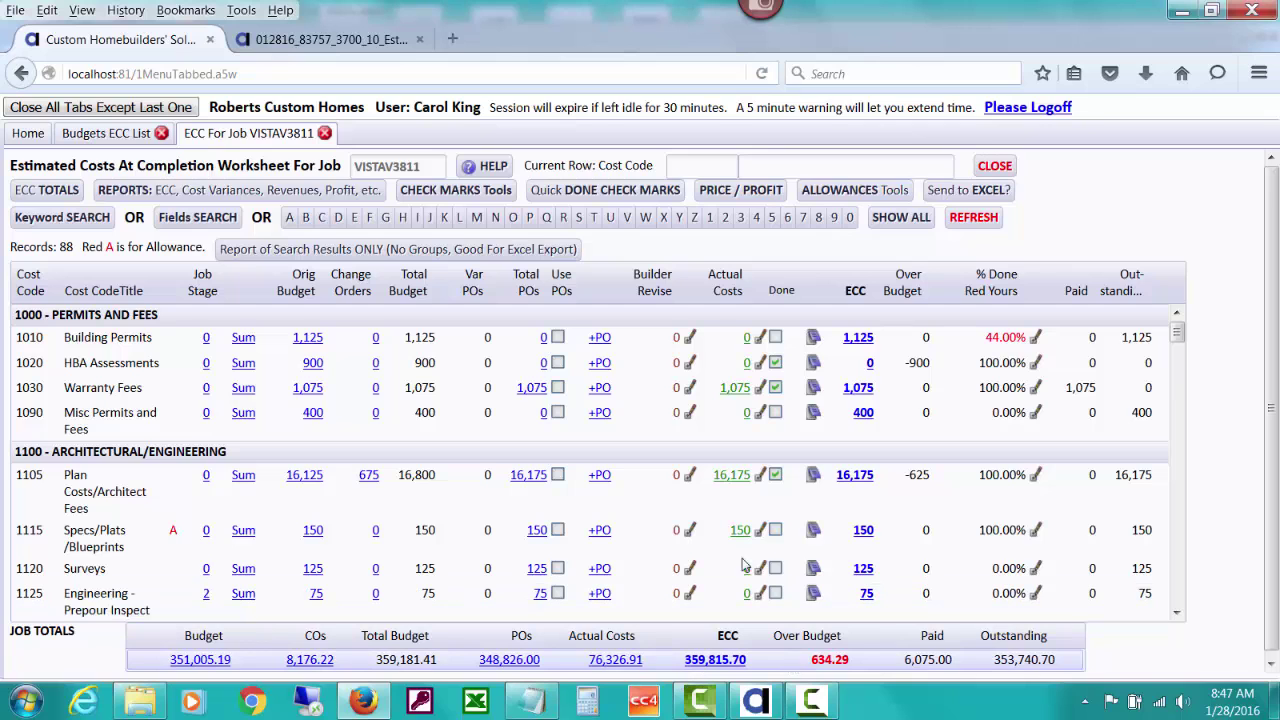
left_click(711, 197)
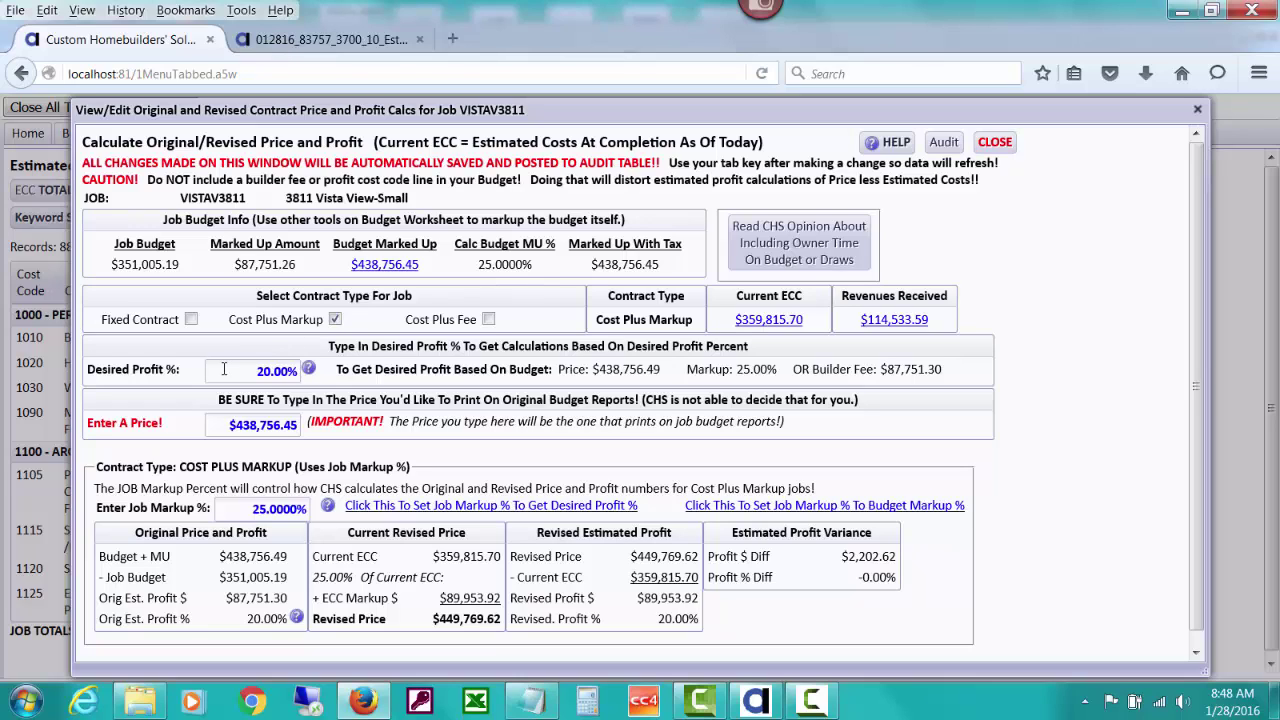
left_click(310, 370)
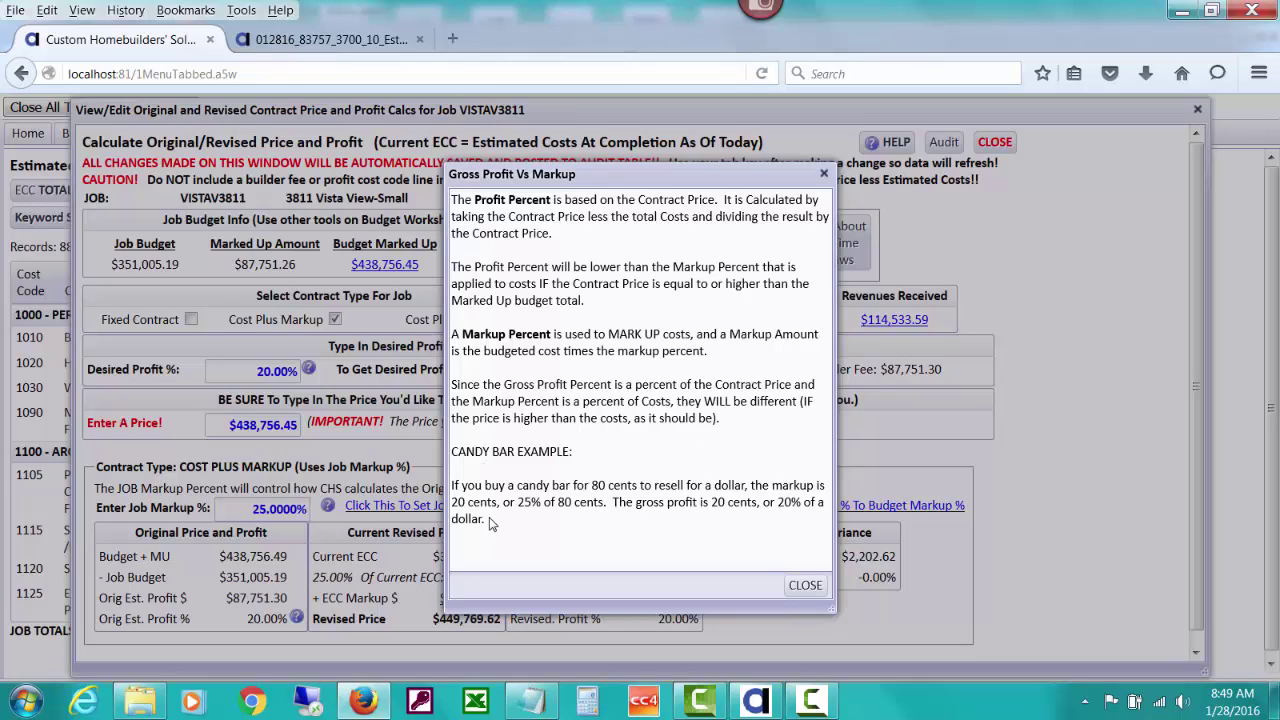
left_click(805, 586)
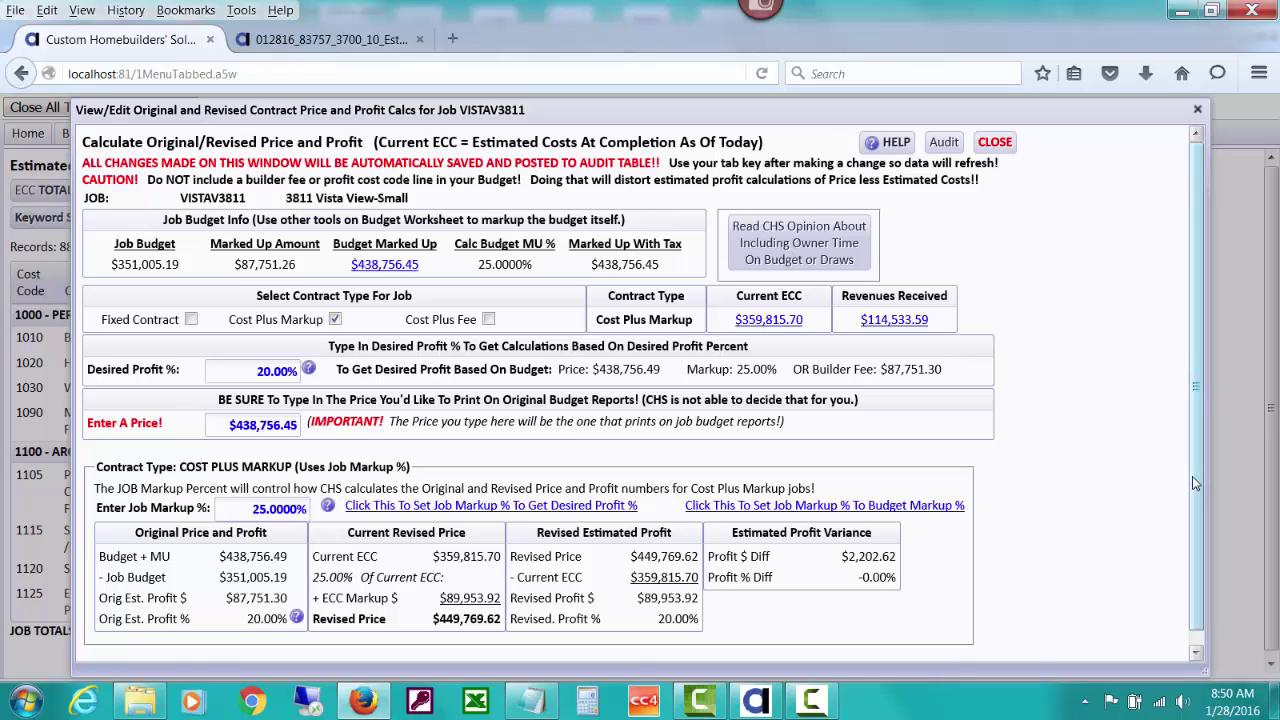
left_click_drag(1197, 475, 1192, 512)
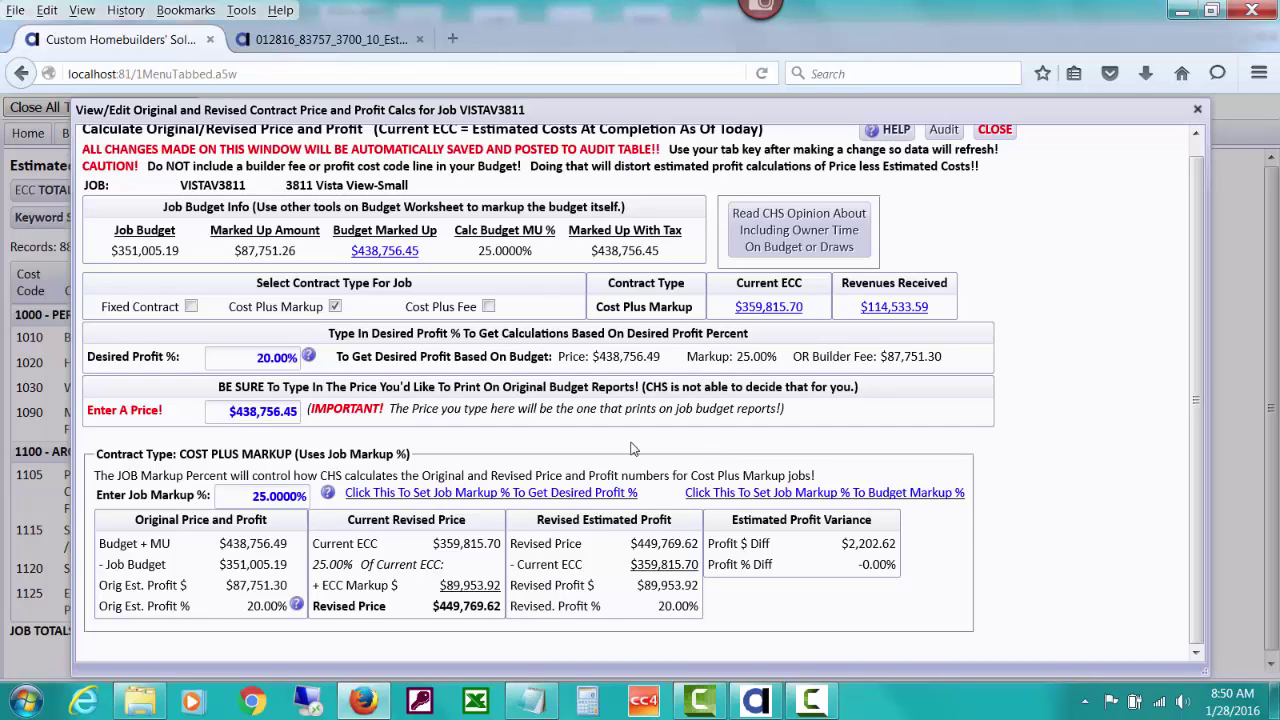
- Set the VISTAV3811 contract type to Fixed Contract, check the change orders report behind the revised price, and close the calculation window
left_click(191, 307)
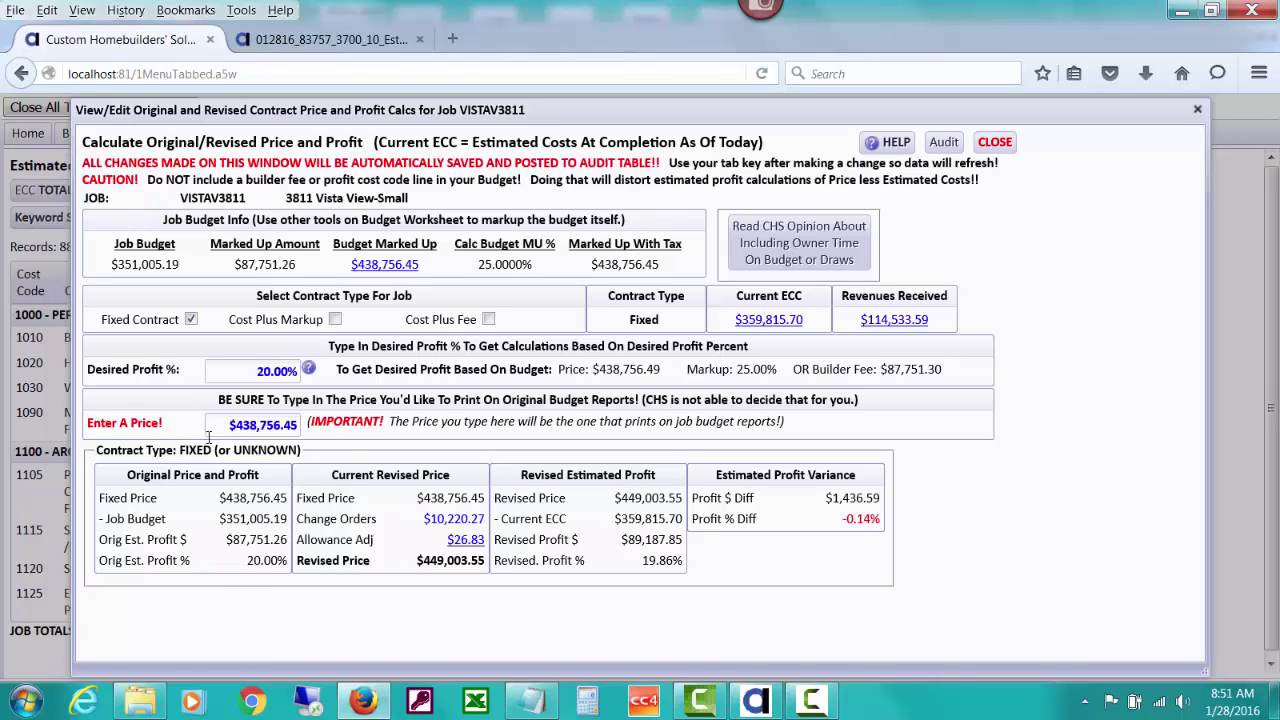
left_click(455, 521)
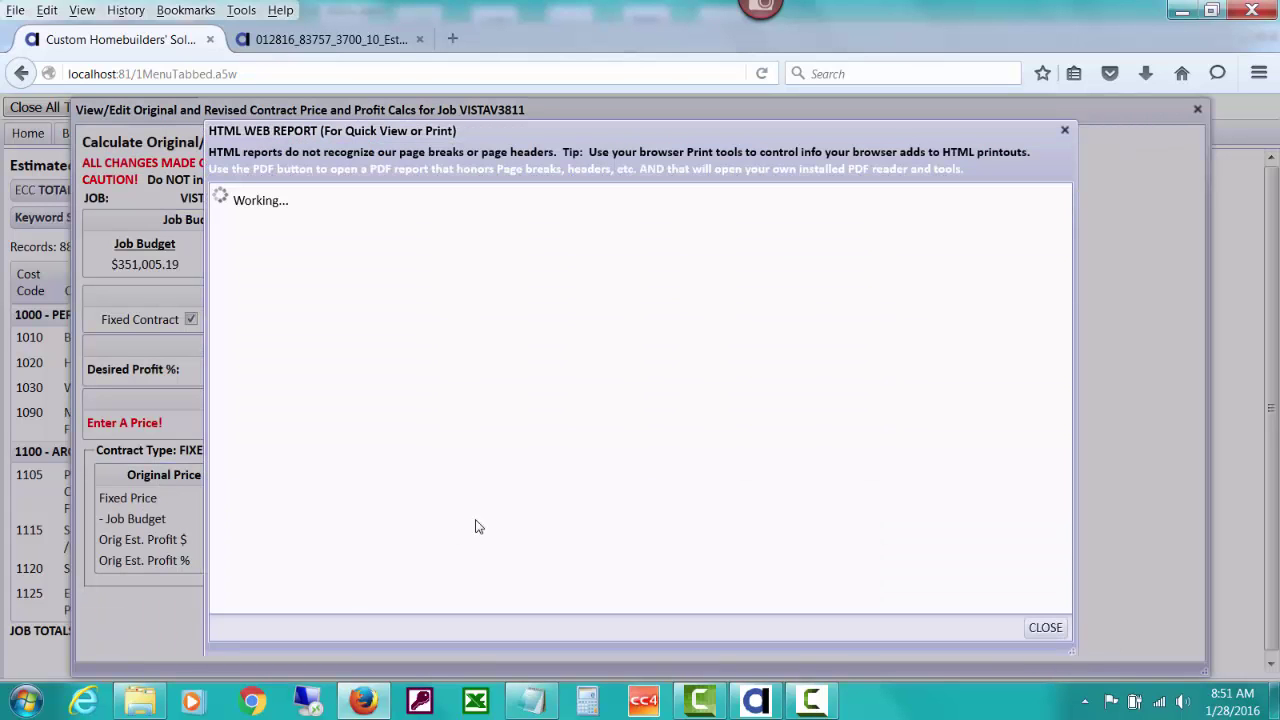
left_click(1045, 627)
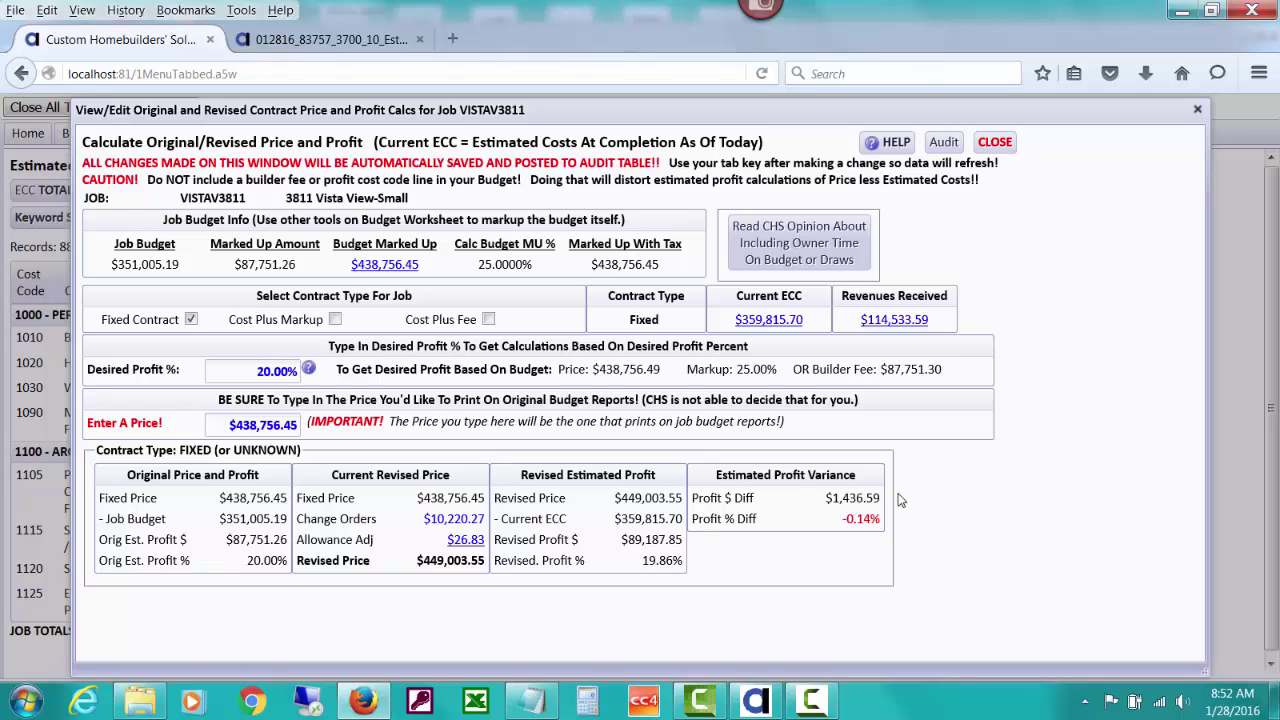
left_click(994, 142)
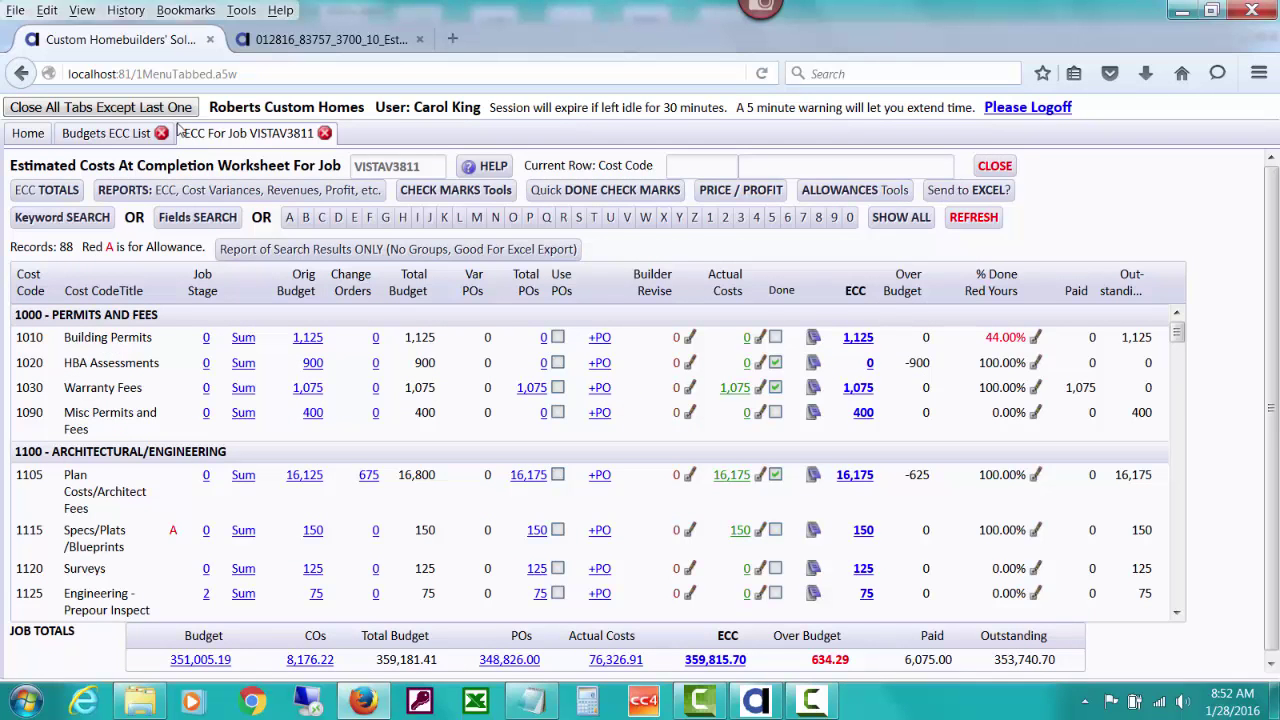
- Rerun the Profit and Cash Status of OPEN Jobs report, check VISTAV3811 under the fixed contract type, and close it
left_click(130, 133)
left_click(688, 172)
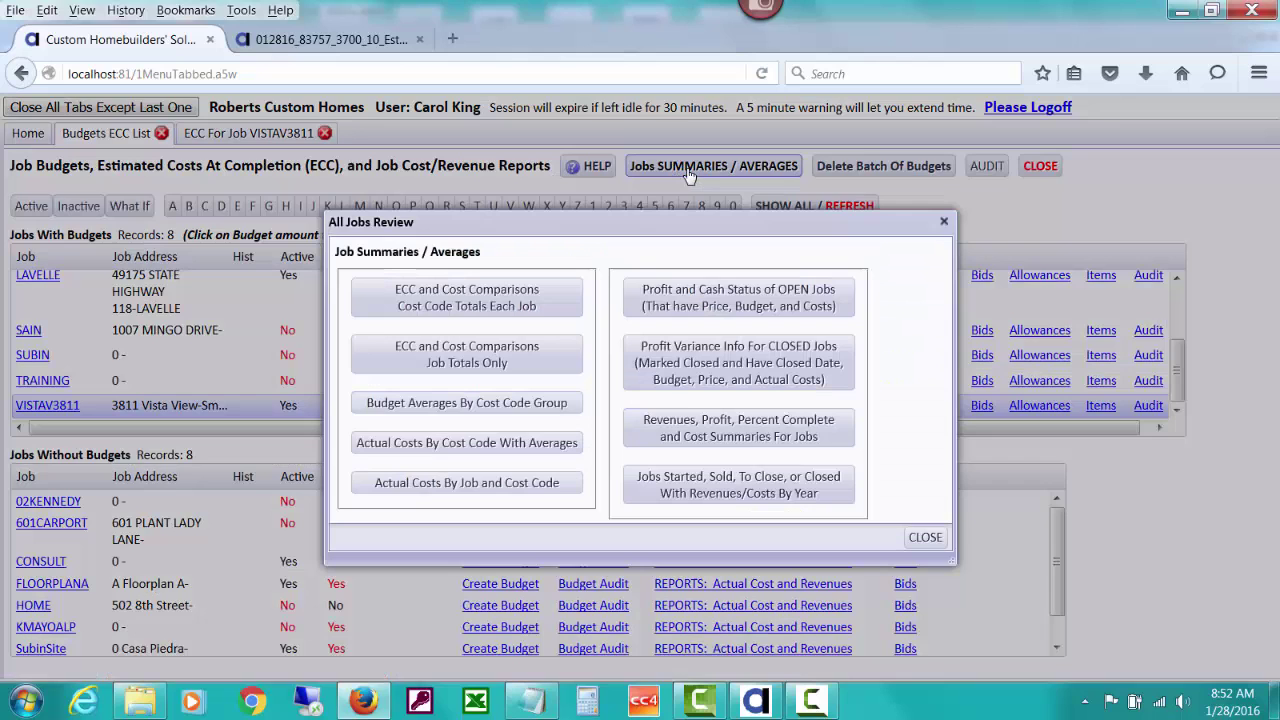
left_click(700, 297)
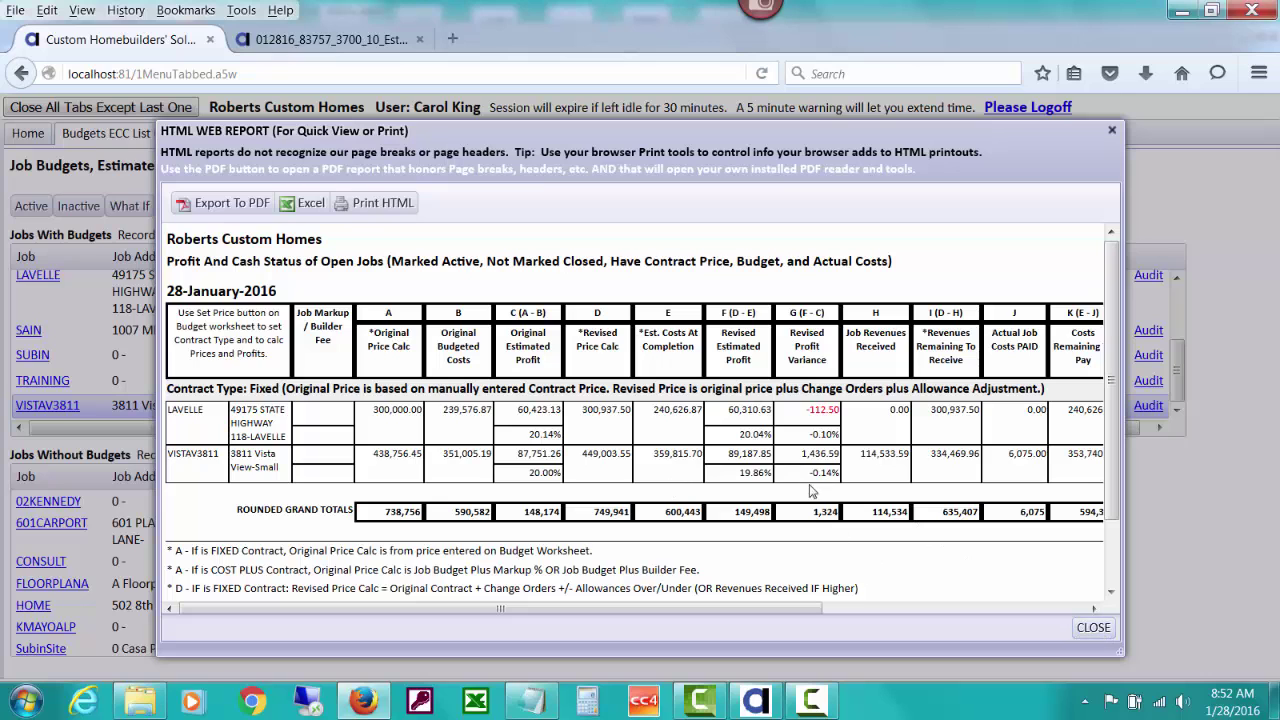
left_click(1093, 628)
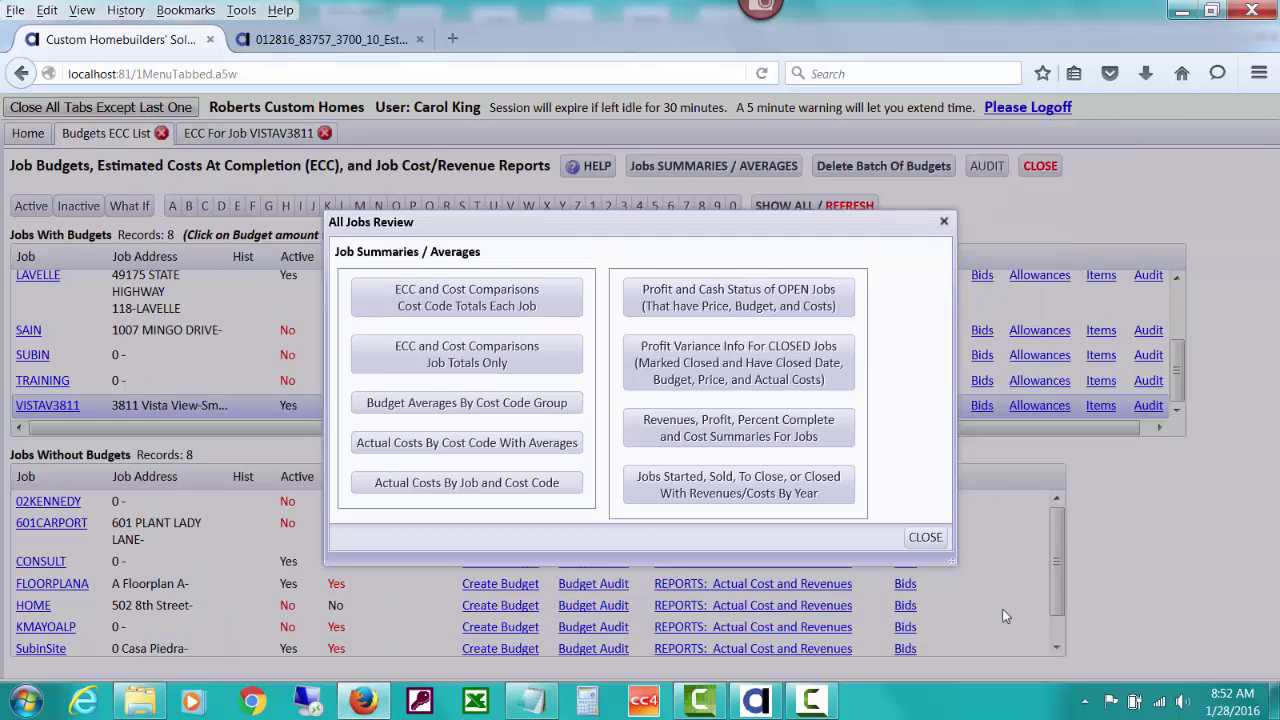
left_click(925, 538)
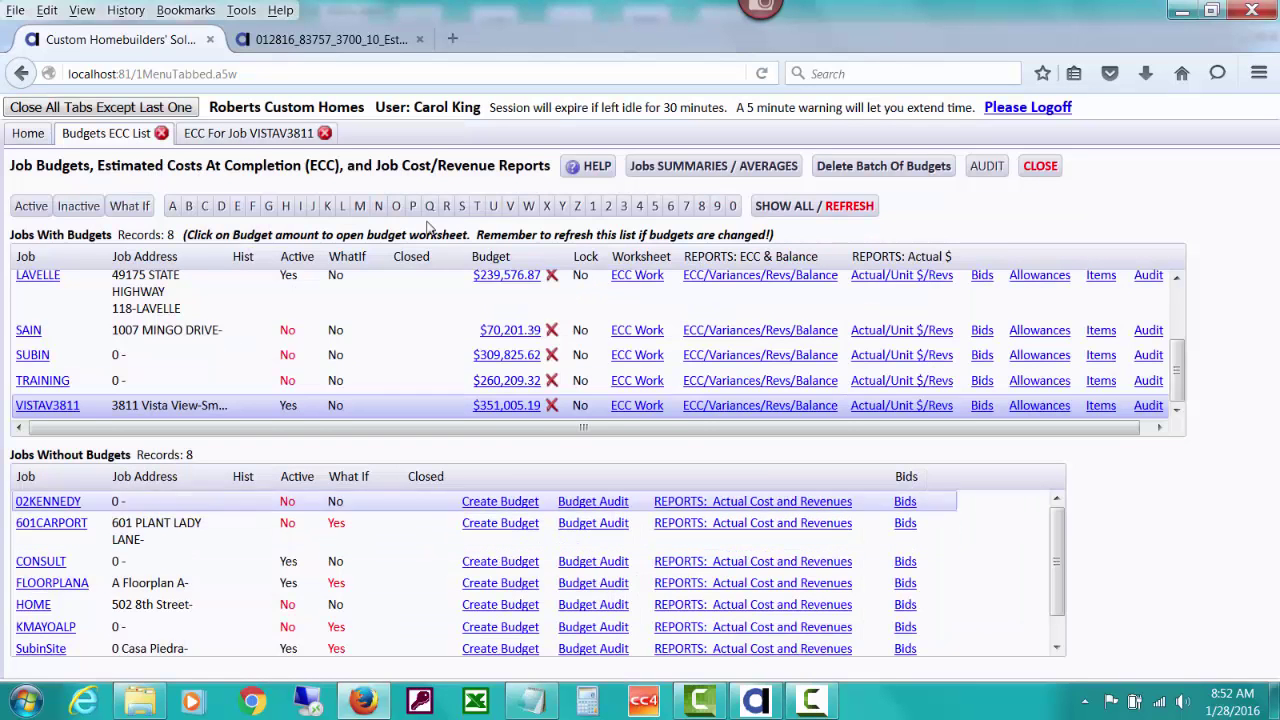
- Reopen the VISTAV3811 price and profit calculations and set the contract type to Cost Plus Fee
left_click(288, 138)
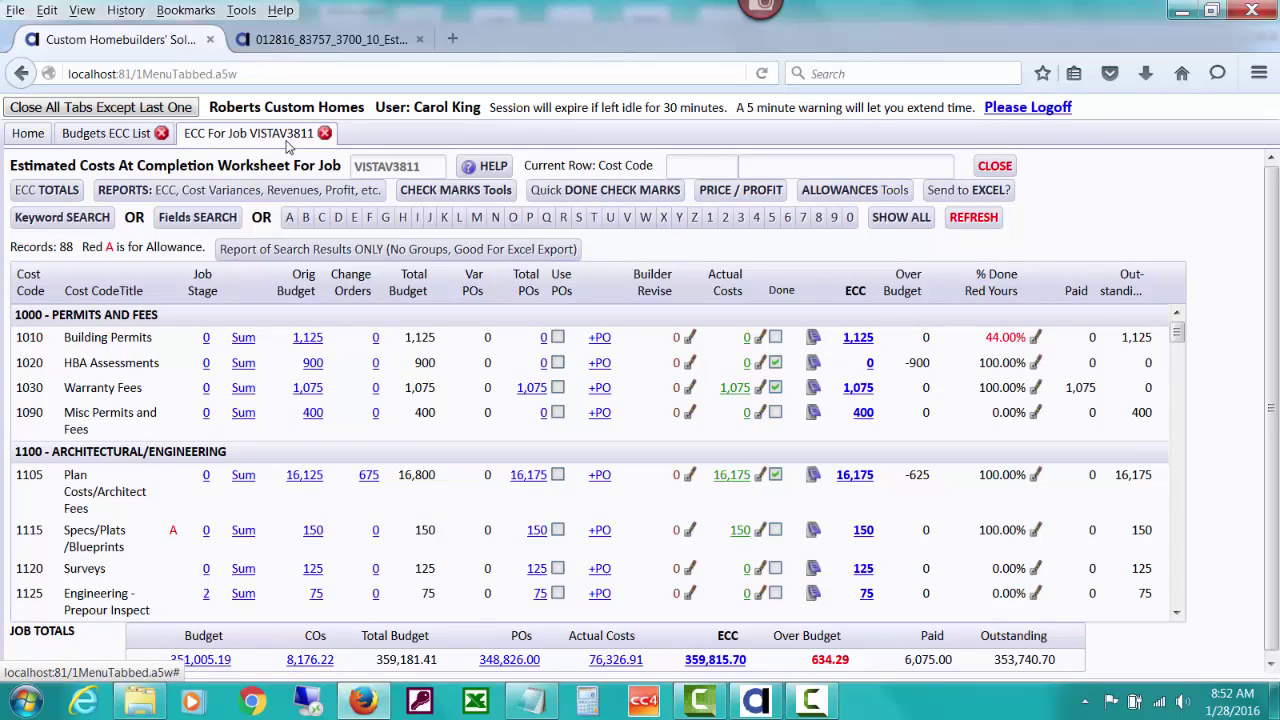
left_click(777, 194)
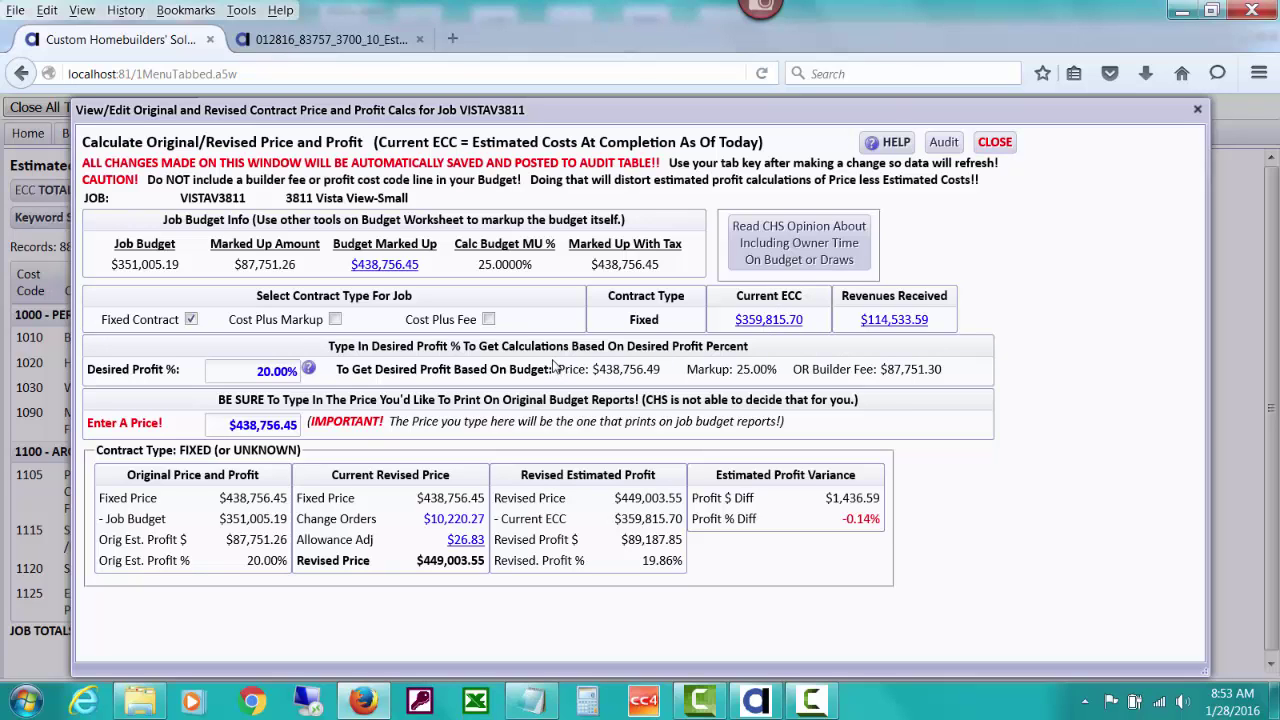
left_click(488, 320)
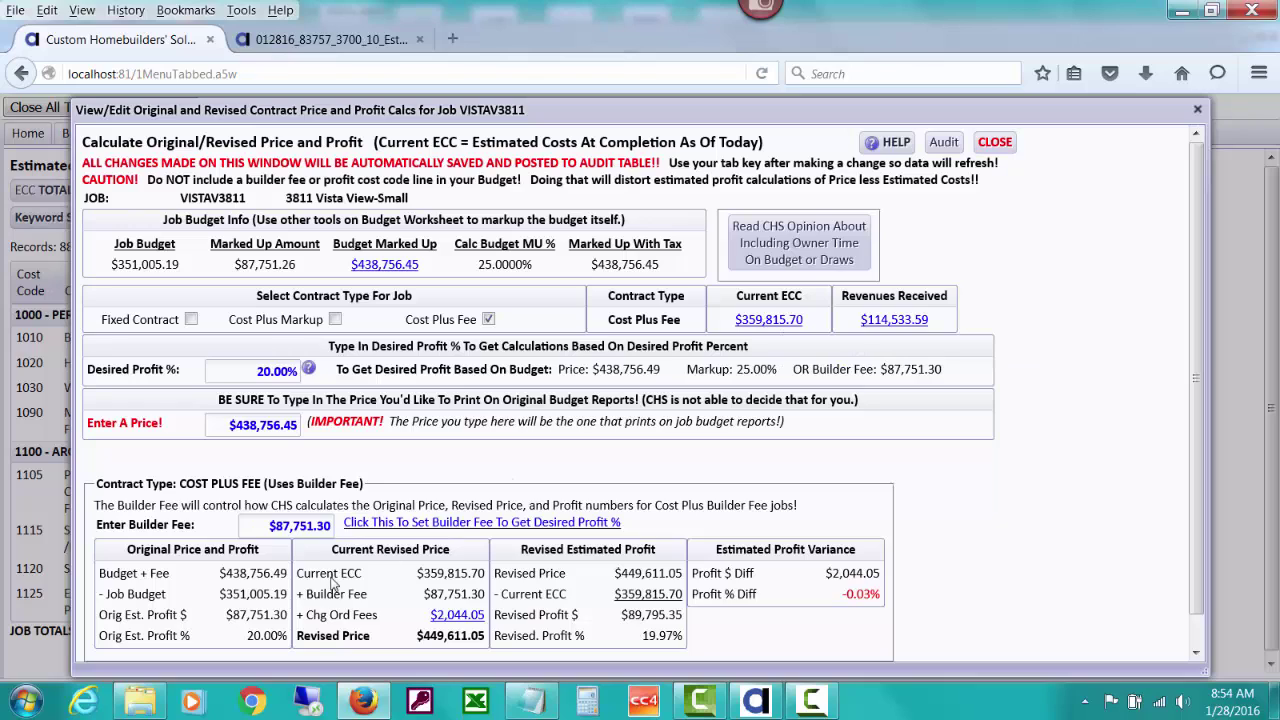
- Review the approved change orders report behind the change order fees down to the job totals, and close it
left_click(443, 617)
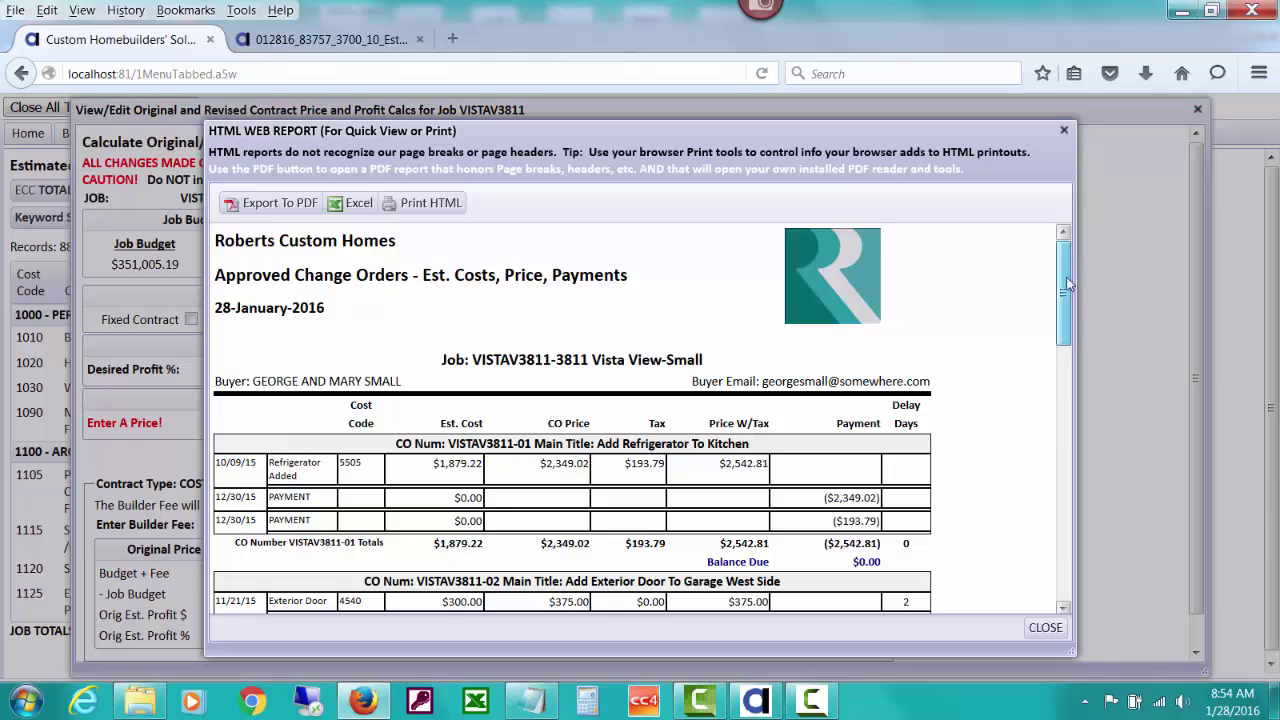
left_click_drag(1066, 285, 1056, 569)
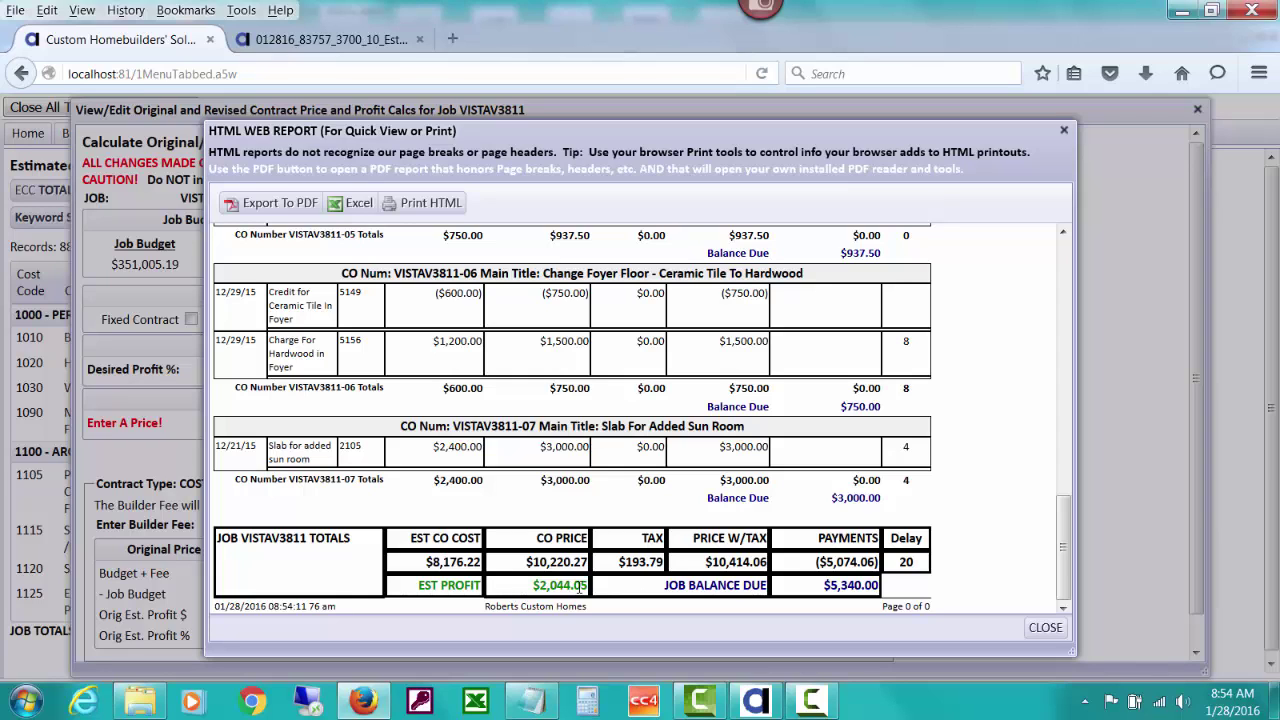
left_click(1045, 629)
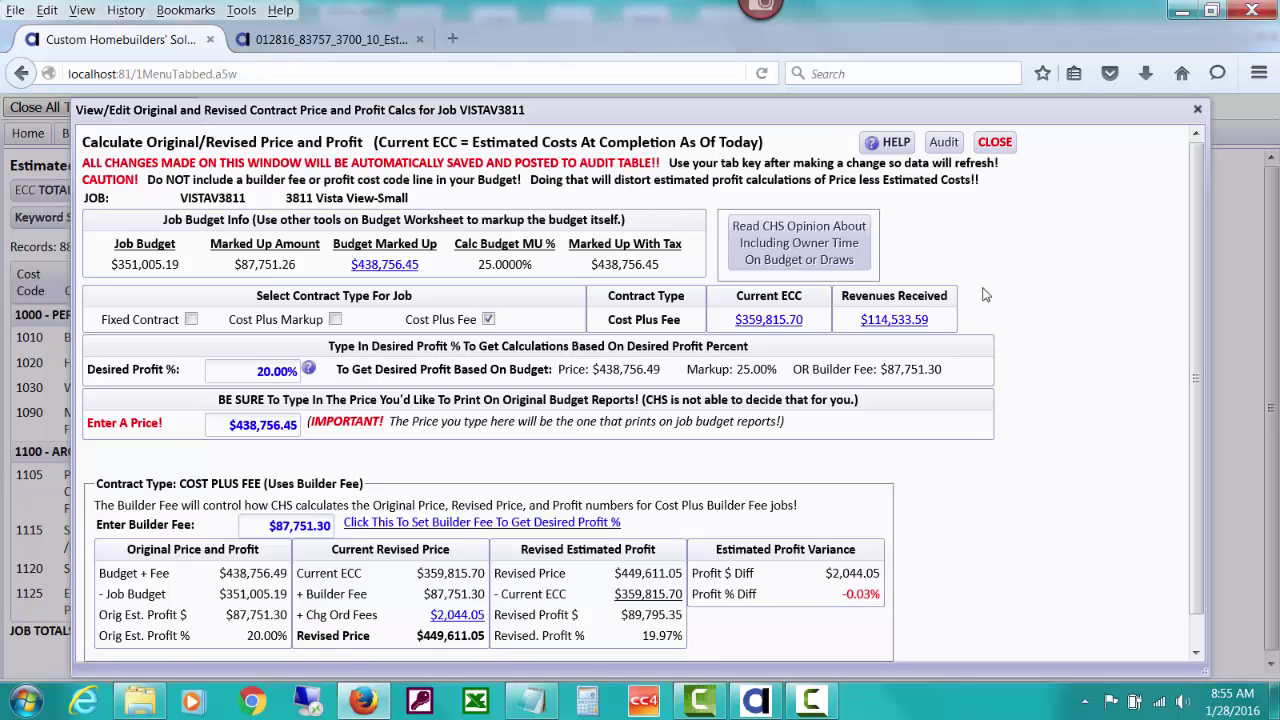
- Rerun the Profit and Cash Status of OPEN Jobs report, review VISTAV3811 under Cost Plus Fee, and return to the job budgets list
left_click(992, 143)
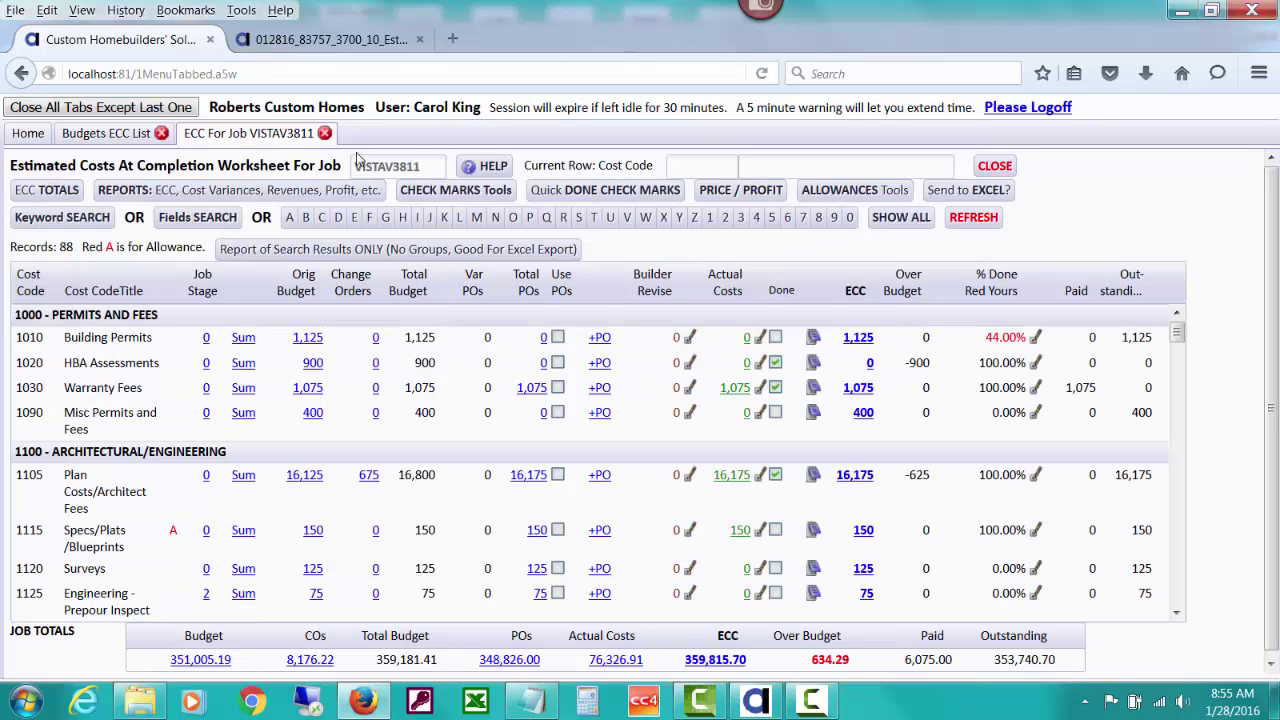
left_click(143, 140)
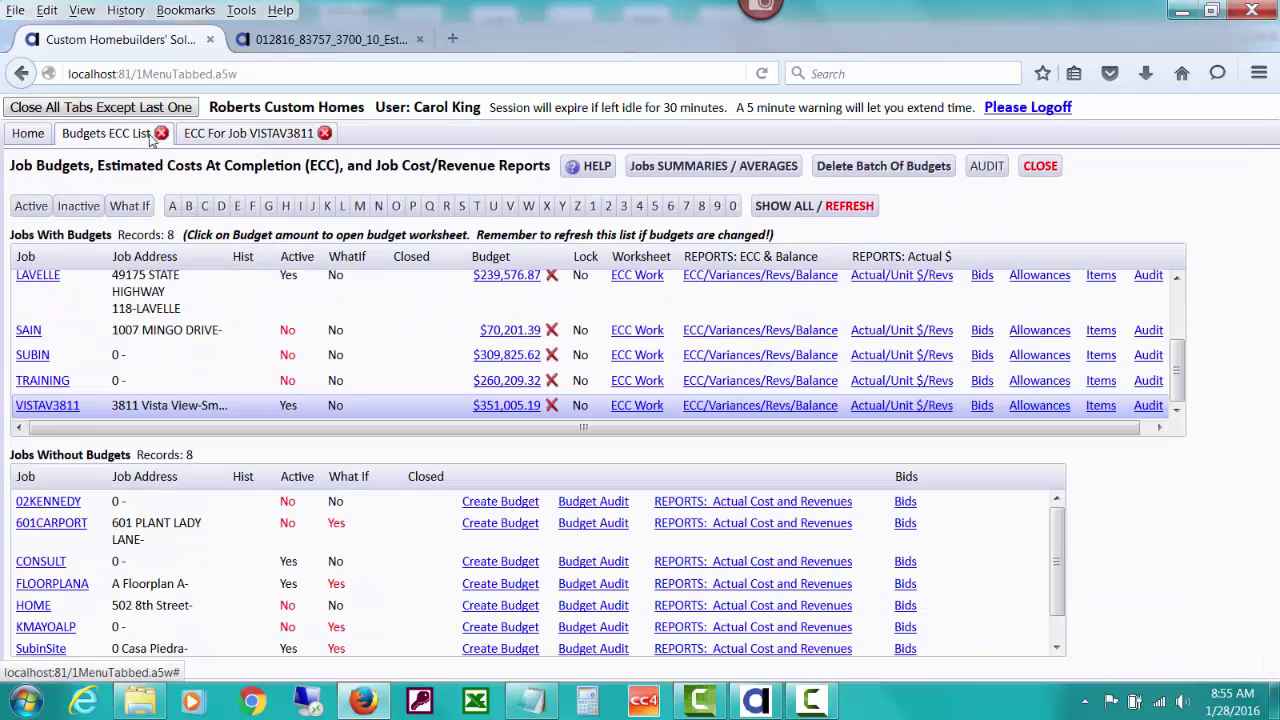
left_click(756, 173)
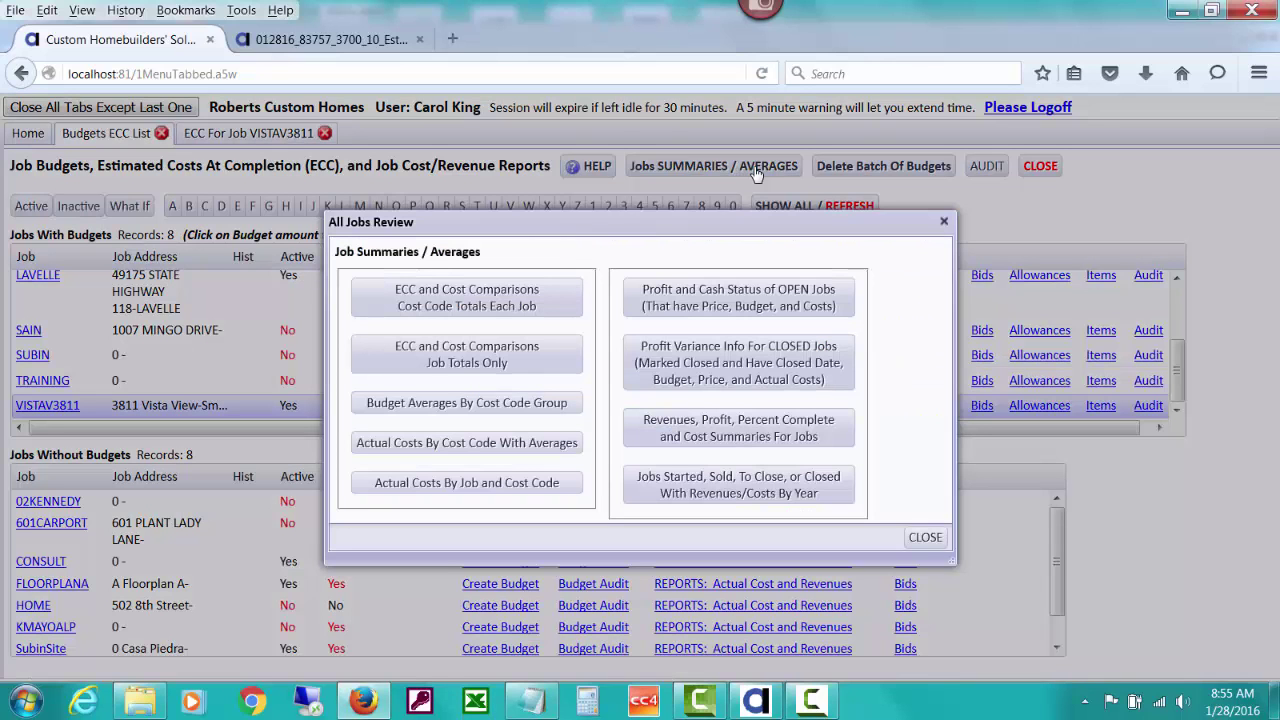
left_click(759, 293)
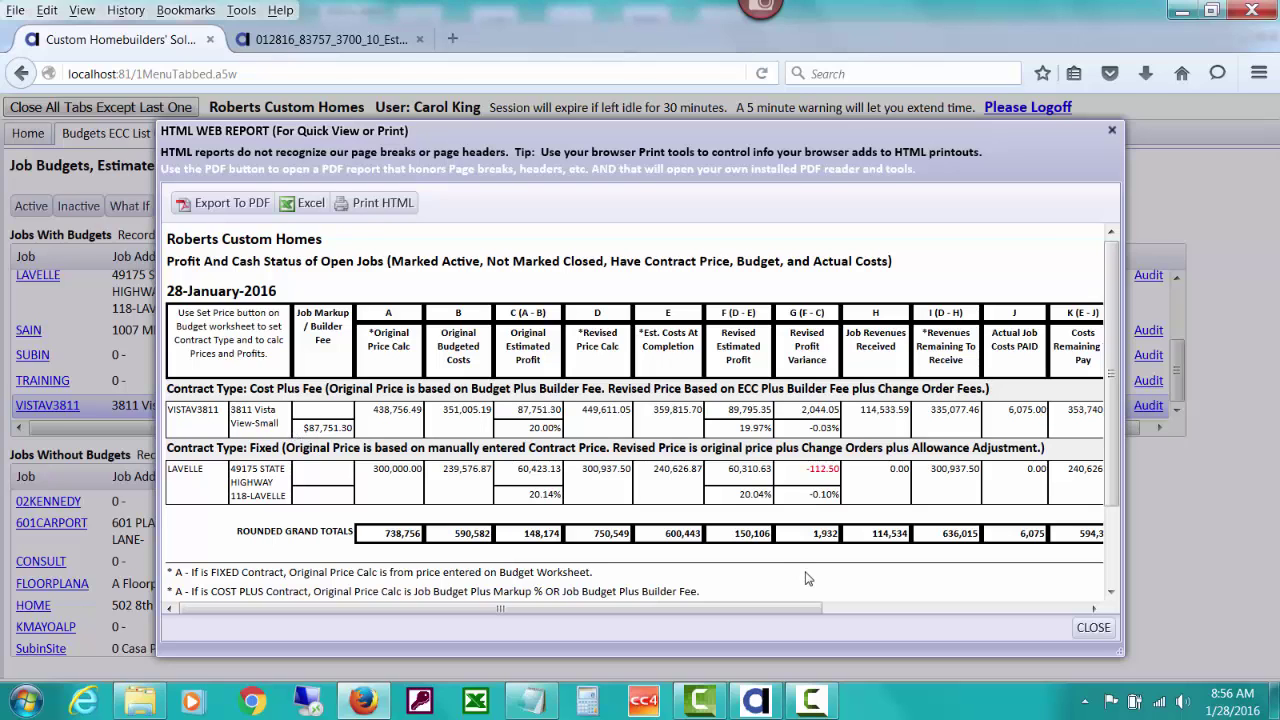
left_click_drag(758, 614, 768, 609)
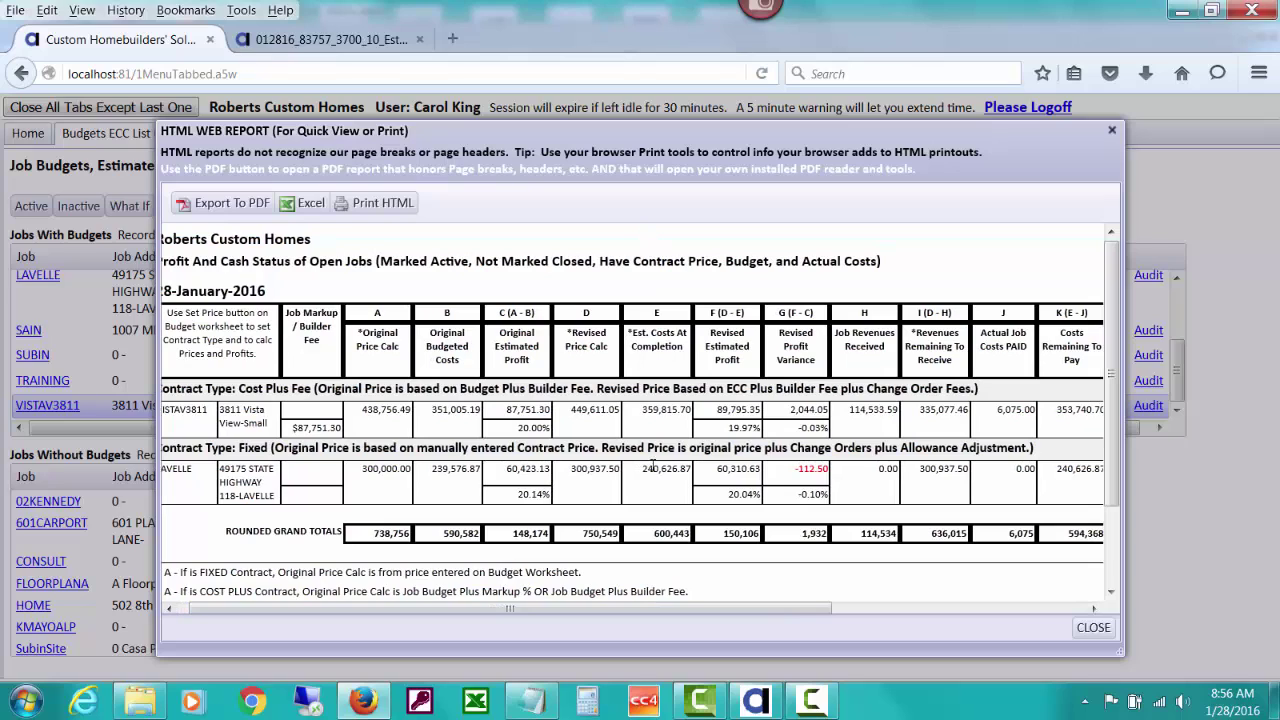
left_click(1084, 627)
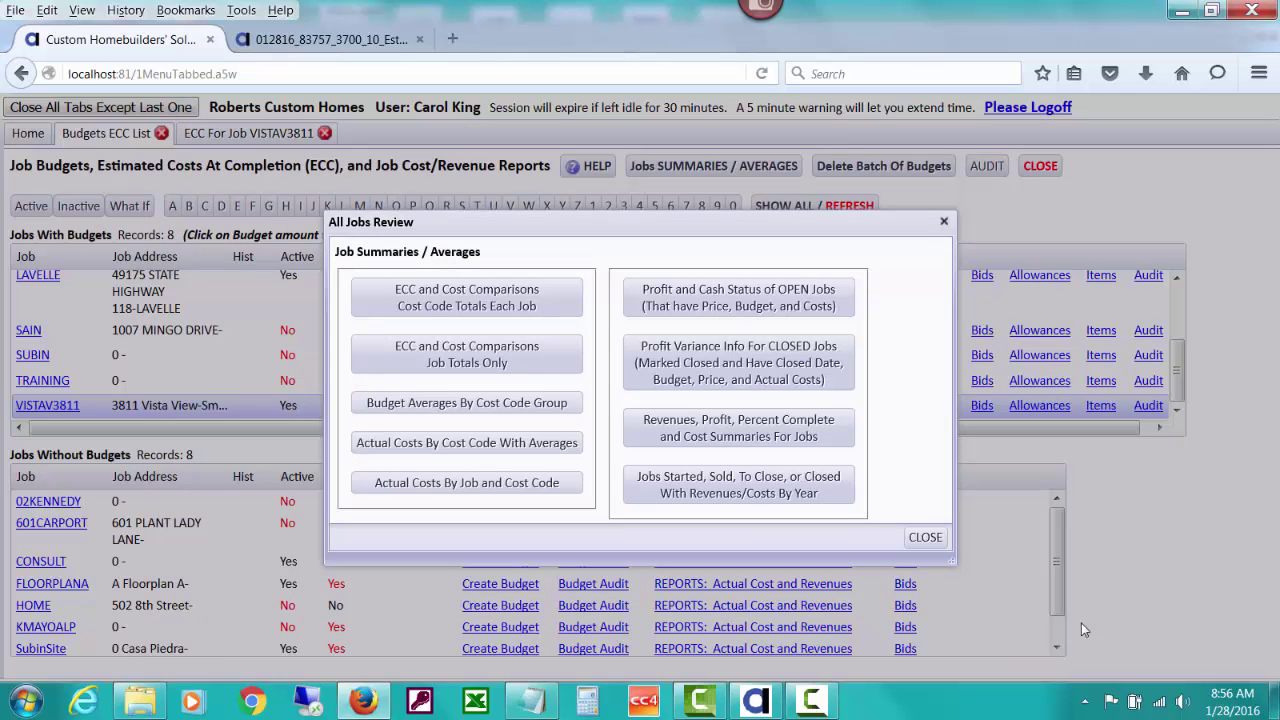
left_click(944, 539)
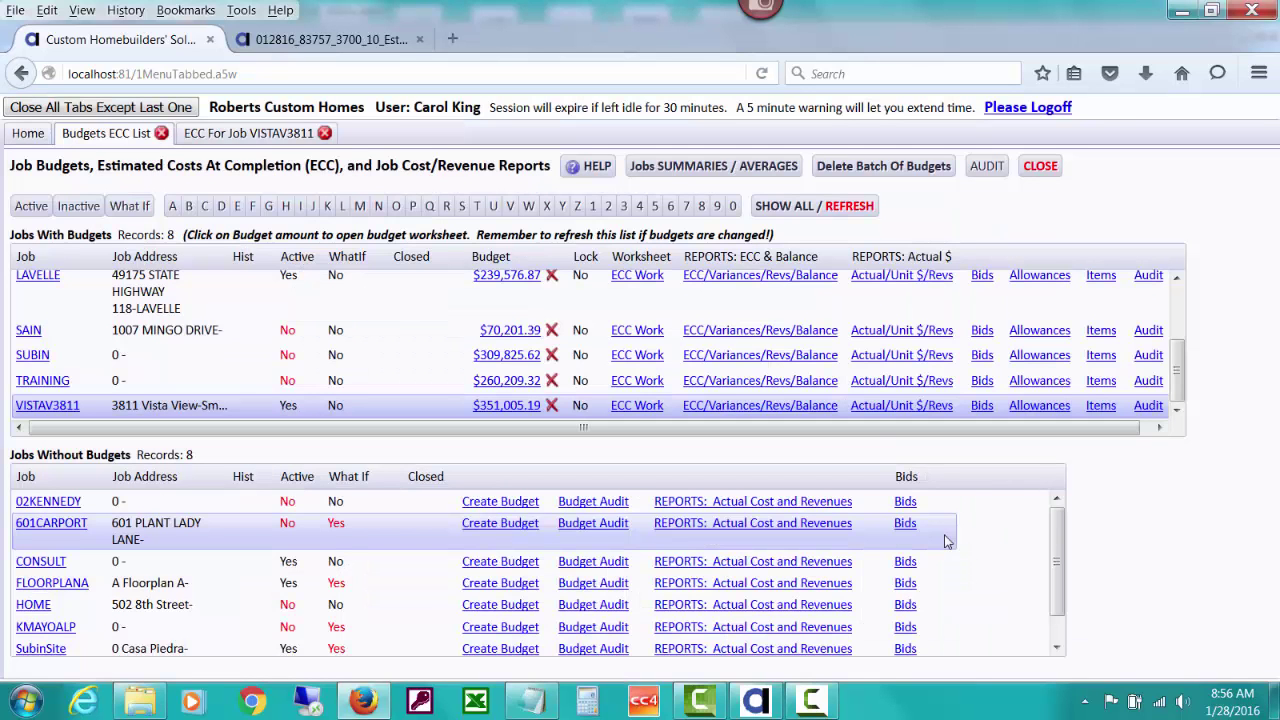